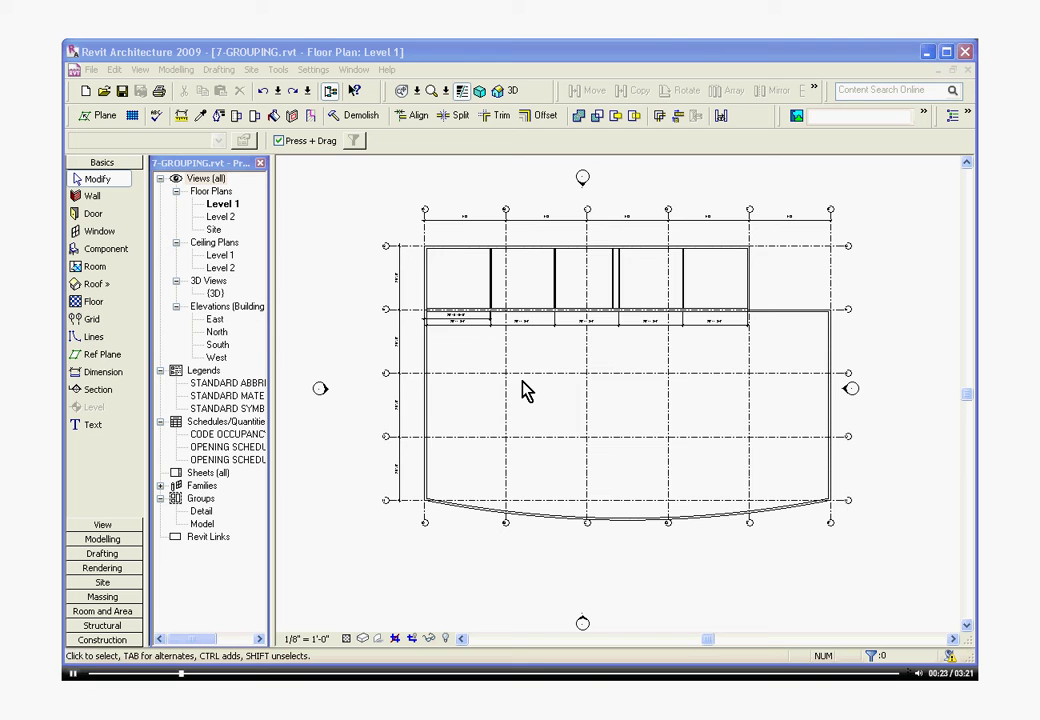
Zoom the Level 1 plan in until a single grid intersection fills the view.
scroll(497, 366, "up", 2)
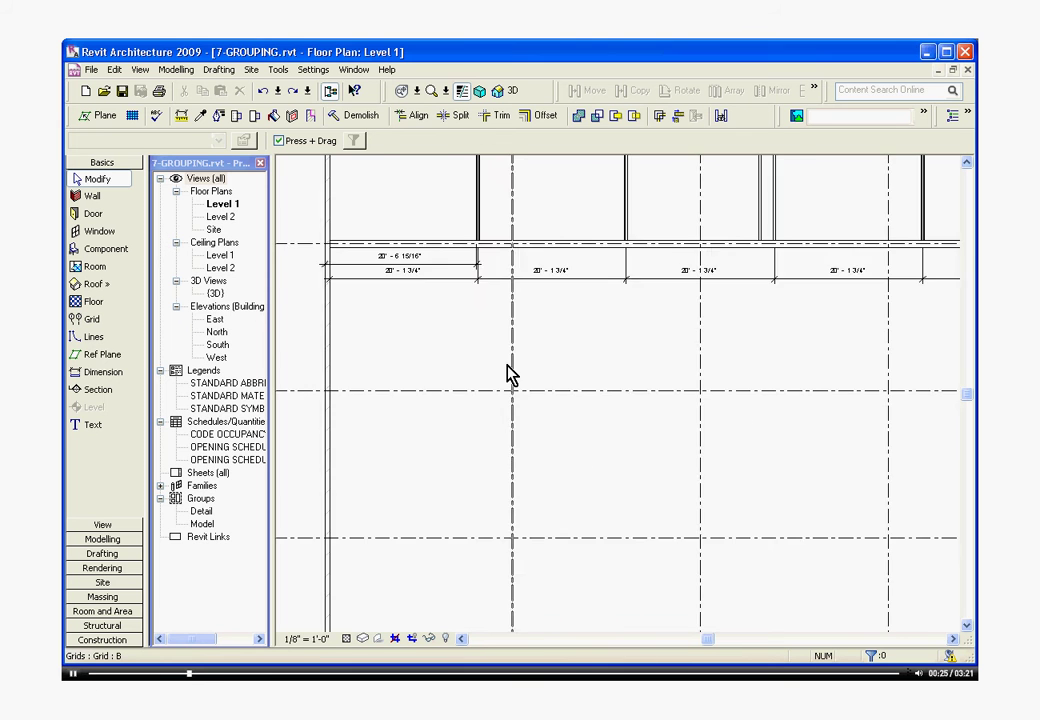
scroll(510, 374, "up", 3)
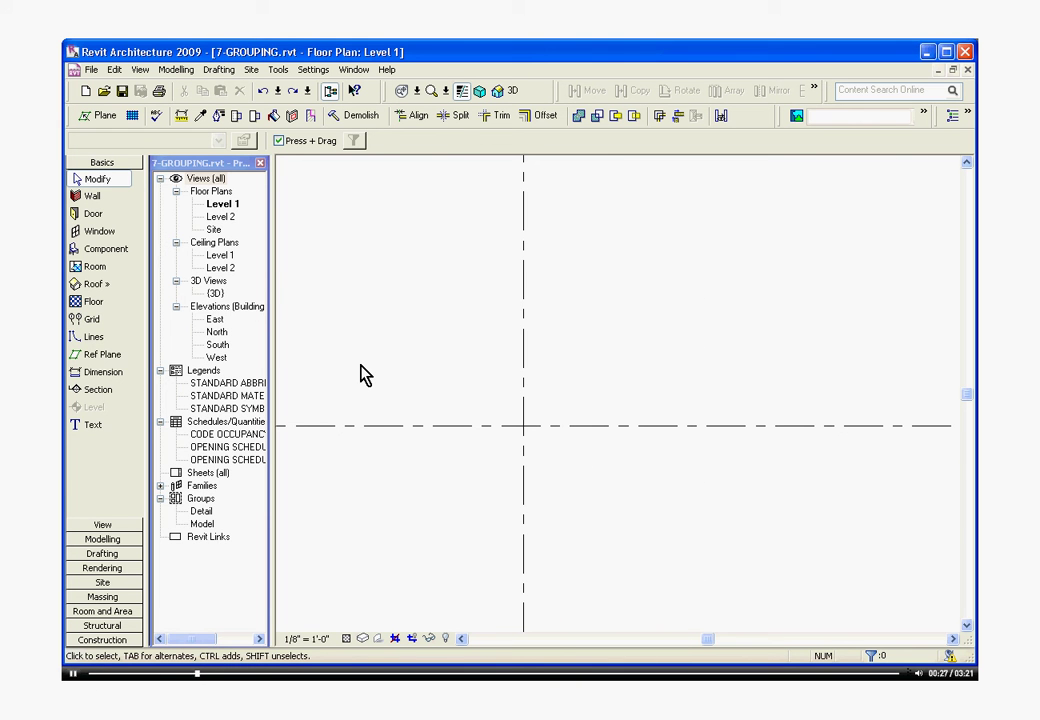
Draw a 3'-6" by 2'-6" rectangle of Int - HM - 3 5/8" - GYP (1) walls around the intersection.
left_click(88, 197)
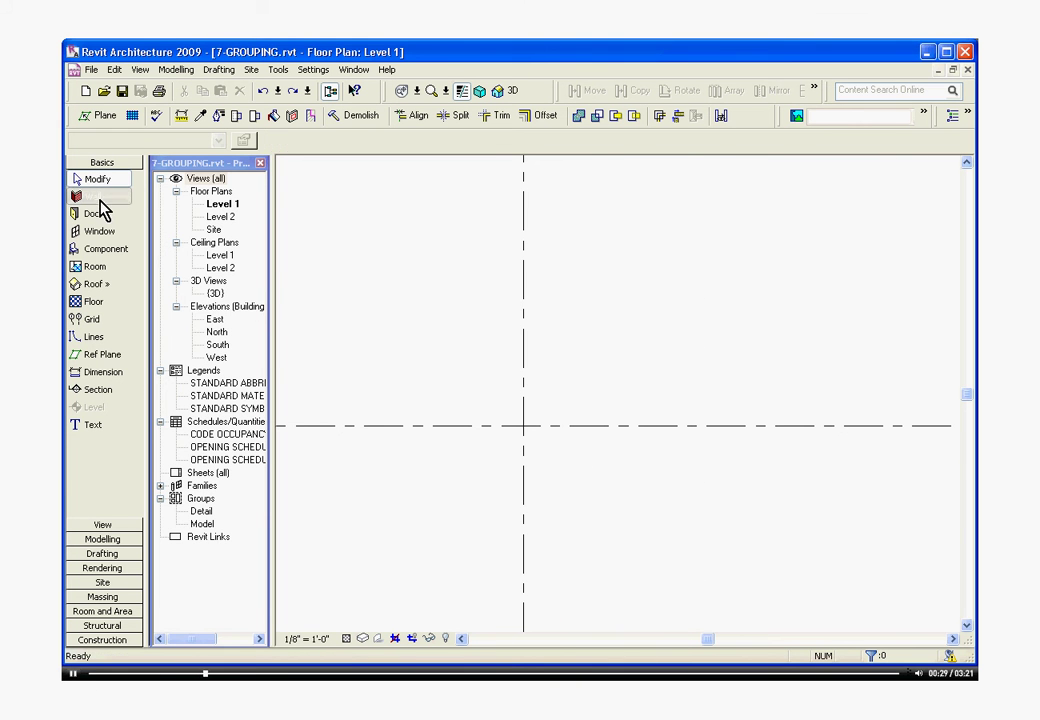
left_click(214, 143)
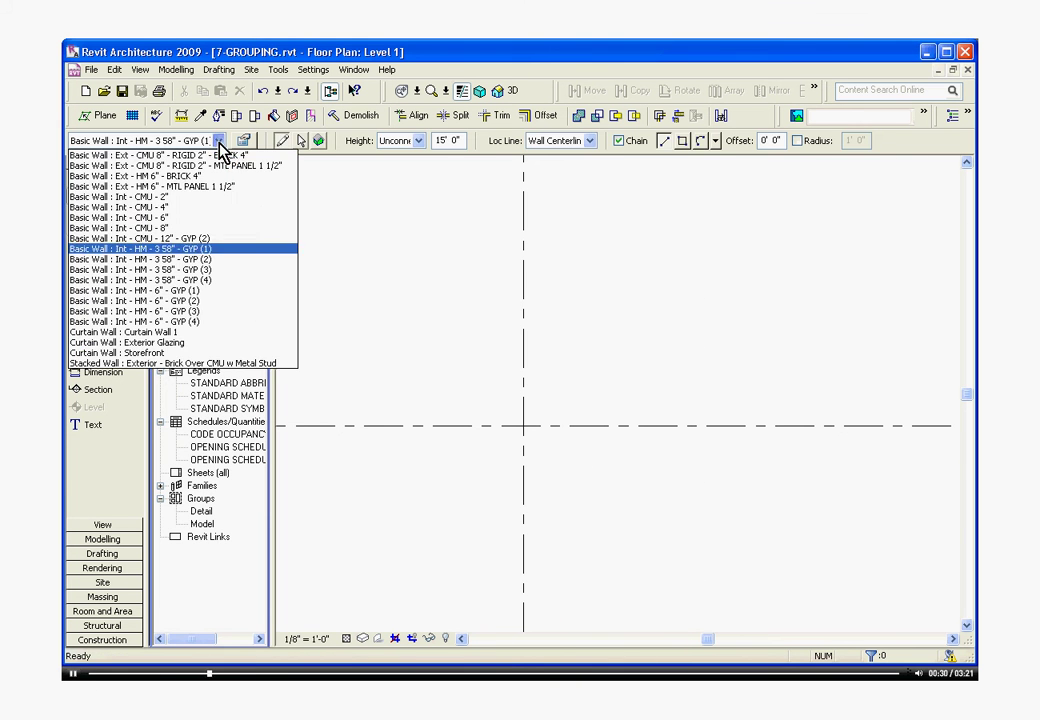
left_click(211, 249)
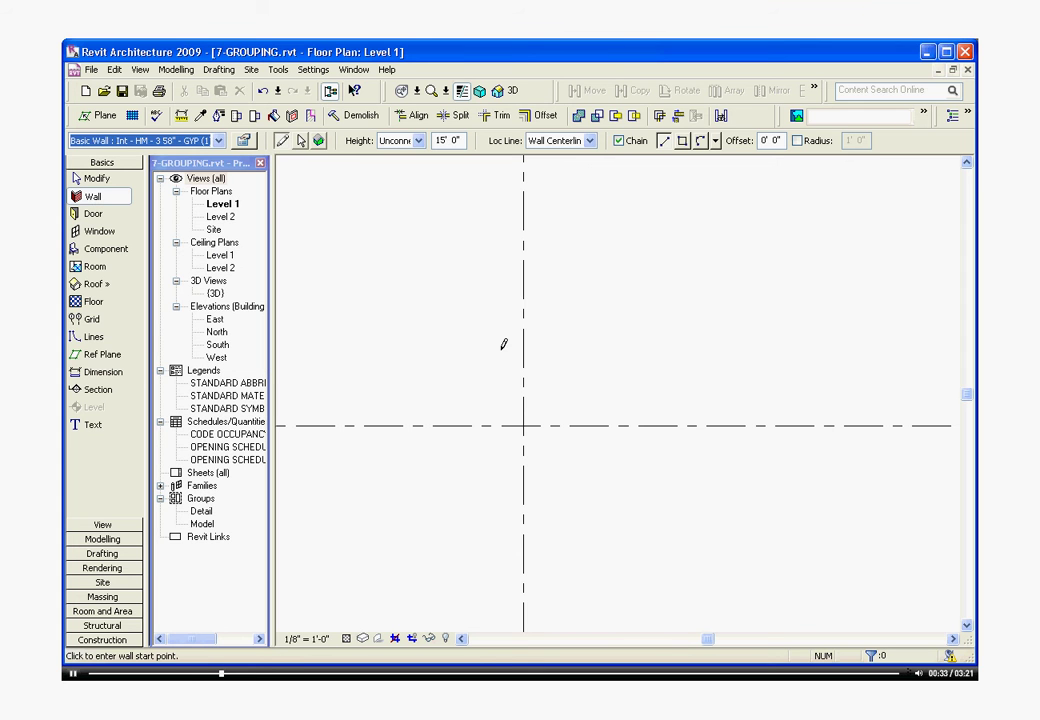
left_click(684, 142)
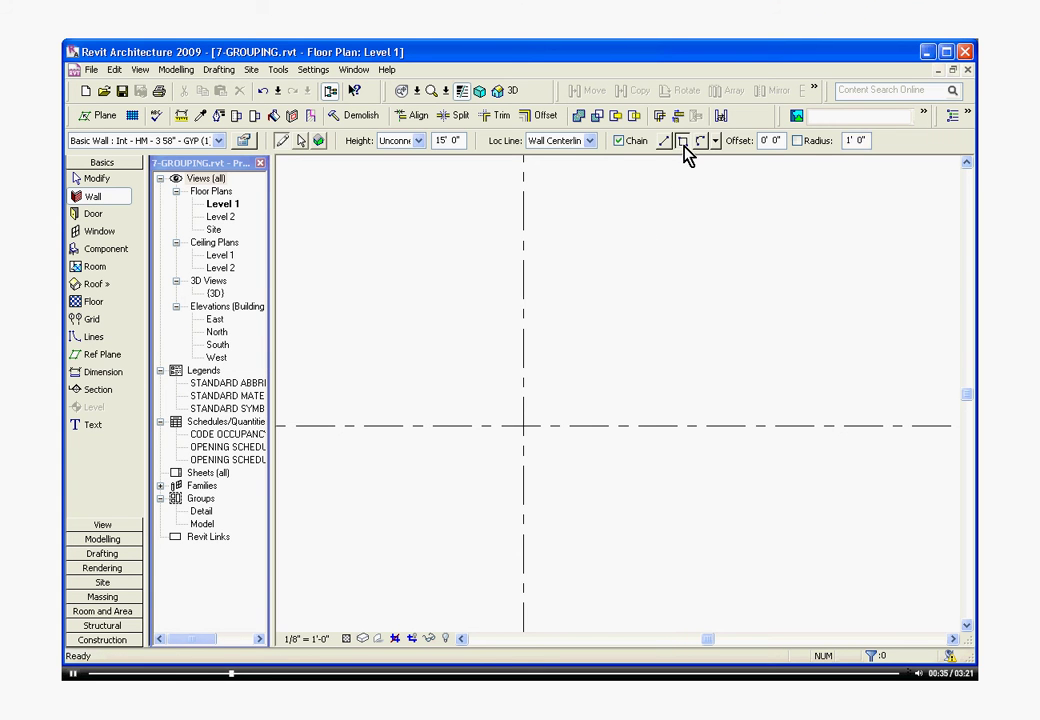
left_click(490, 401)
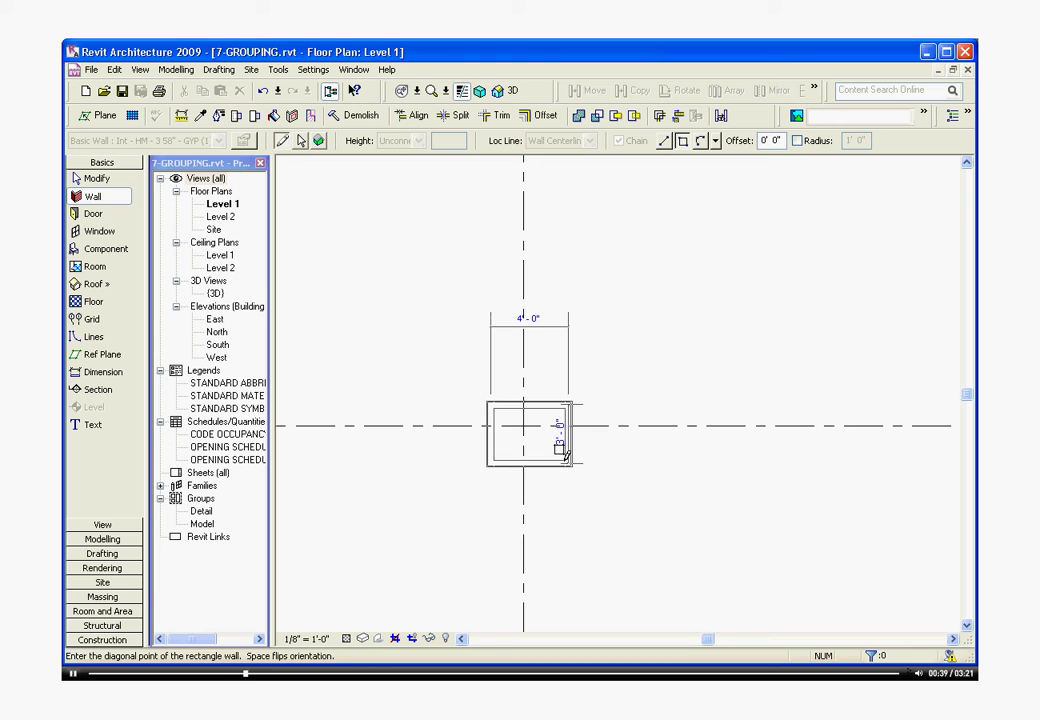
left_click(560, 455)
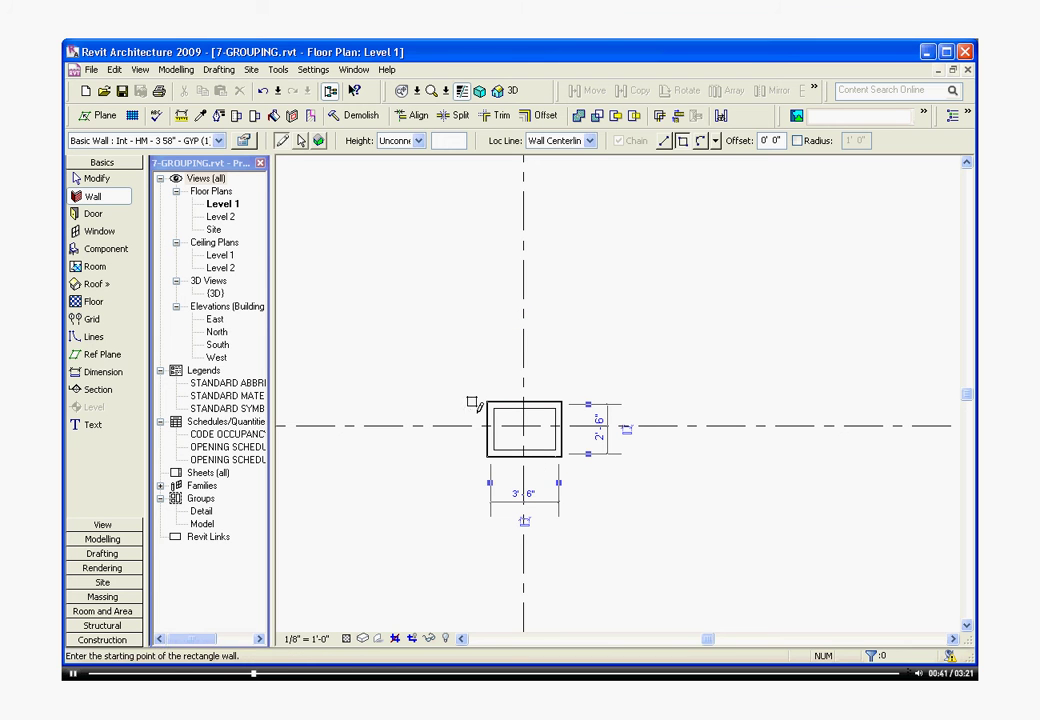
key("Escape")
key("Escape")
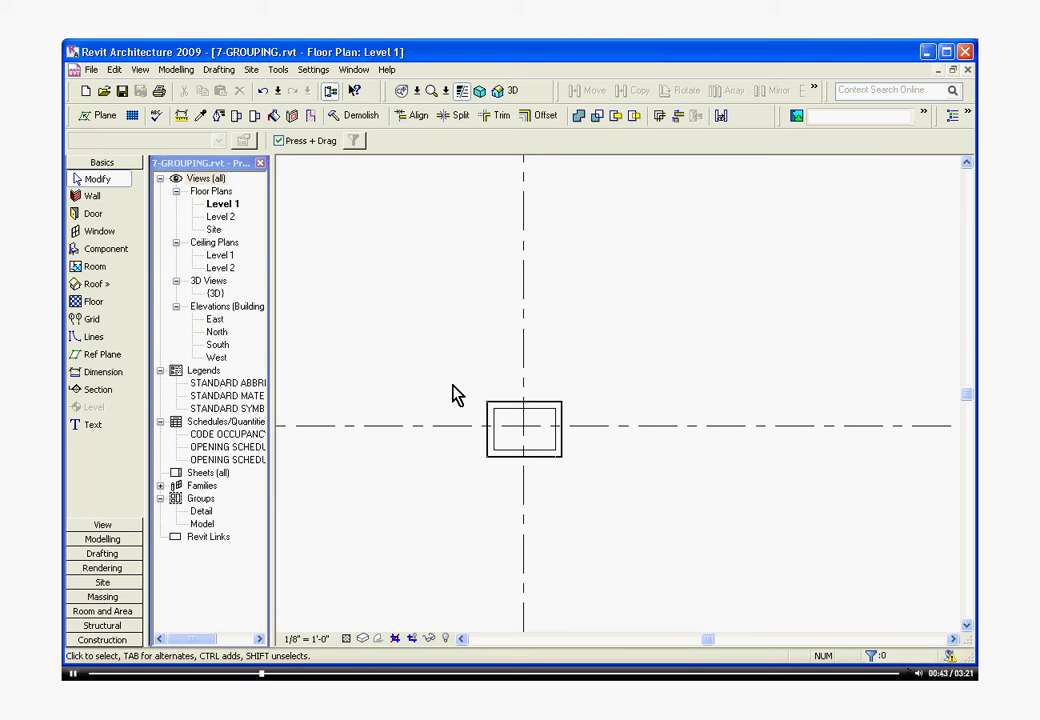
Group the four rectangle walls into a model group named 'column wrap walls'.
left_click_drag(444, 358, 601, 487)
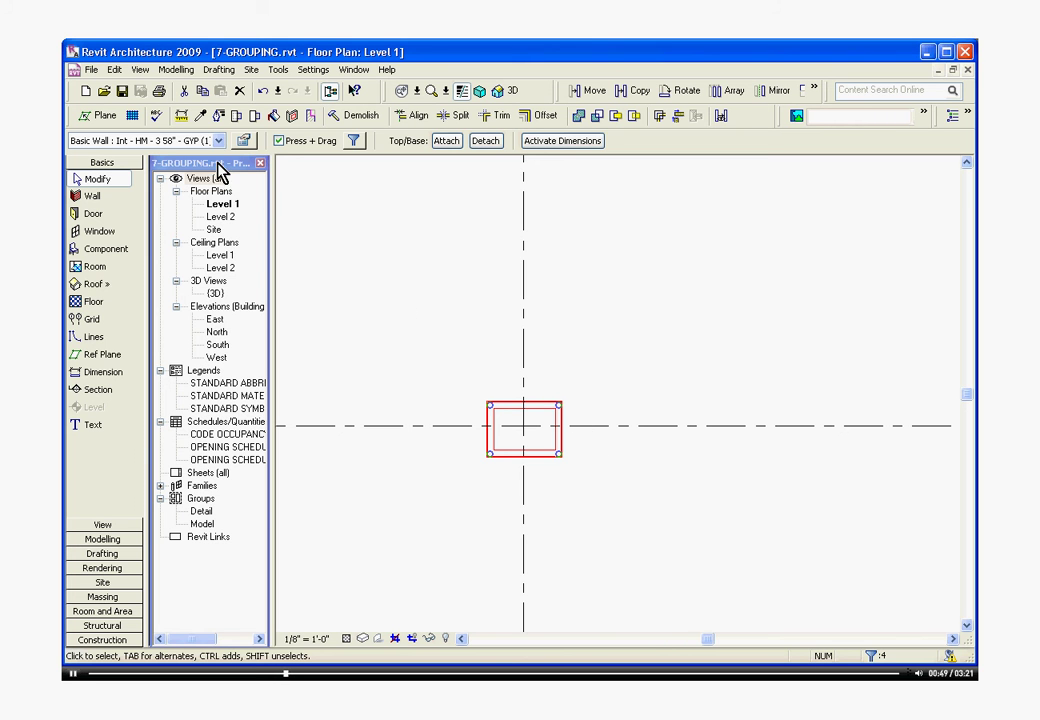
left_click(114, 69)
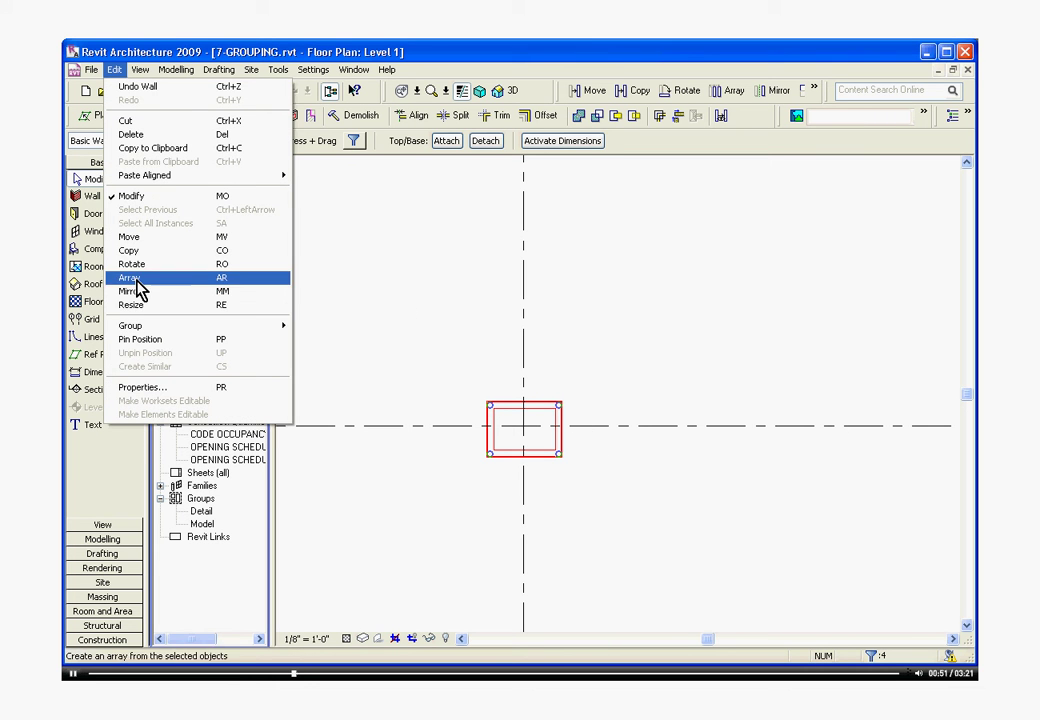
mouse_move(160, 330)
left_click(332, 325)
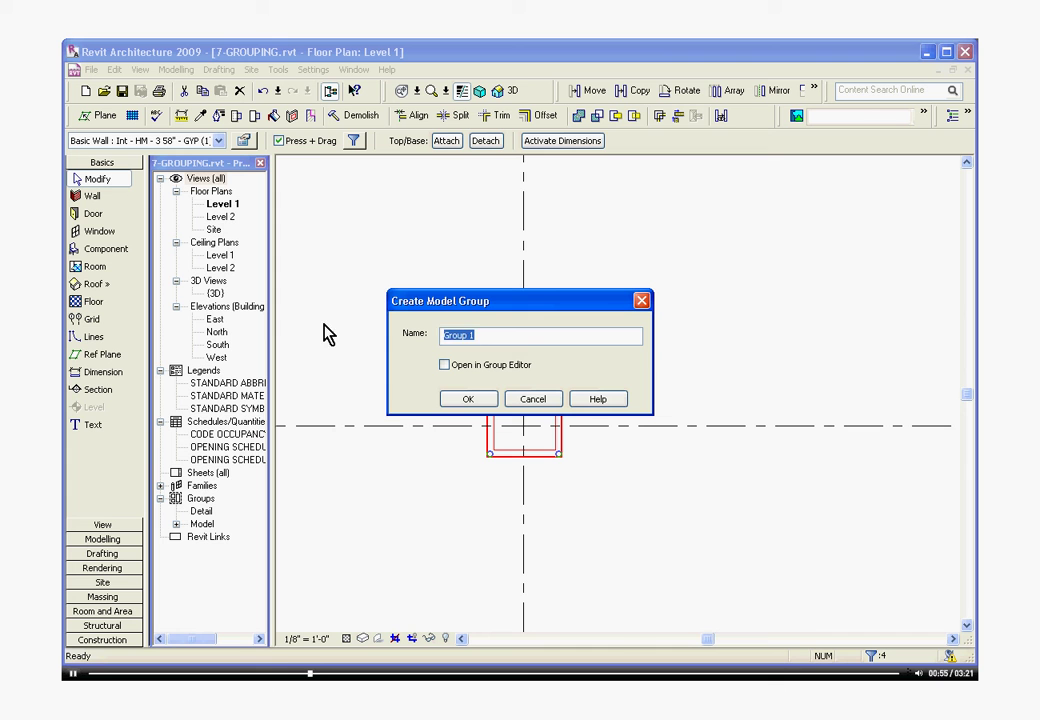
type("column wrap walls")
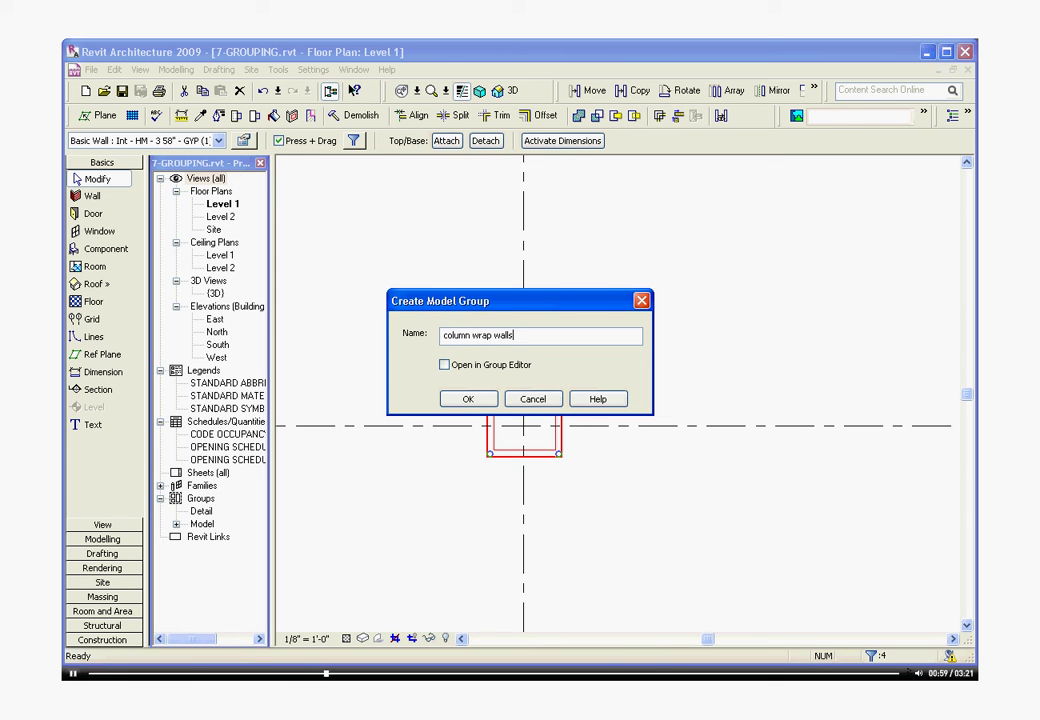
left_click(468, 399)
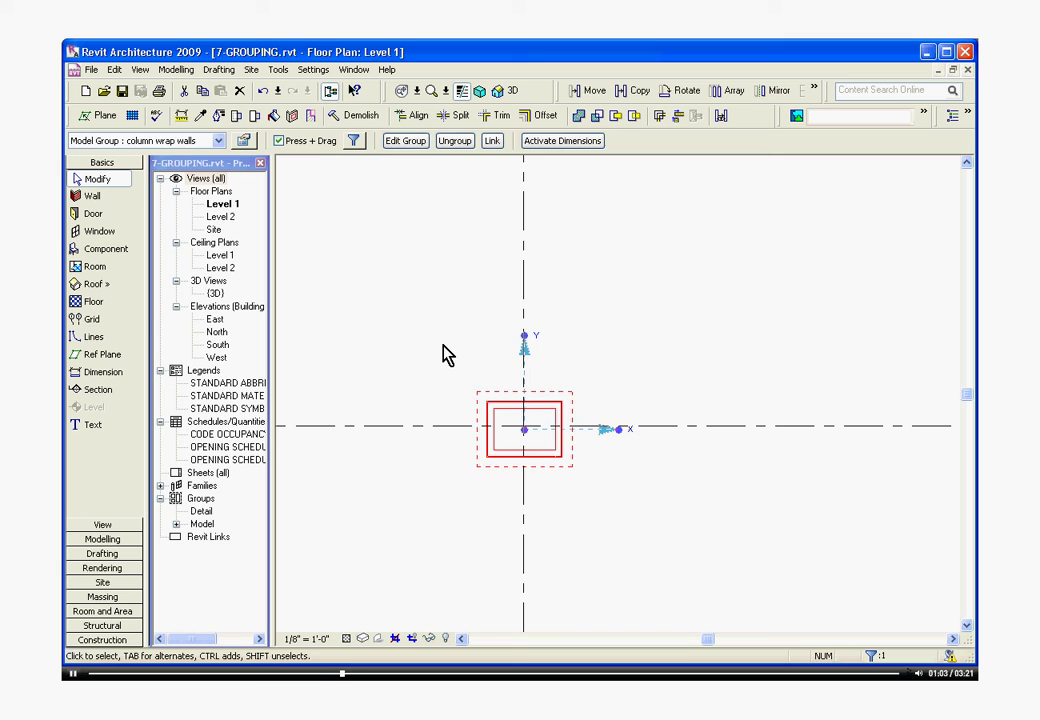
Copy the column wrap walls group from B/3 to the C/3 and D/3 intersections.
key("Escape")
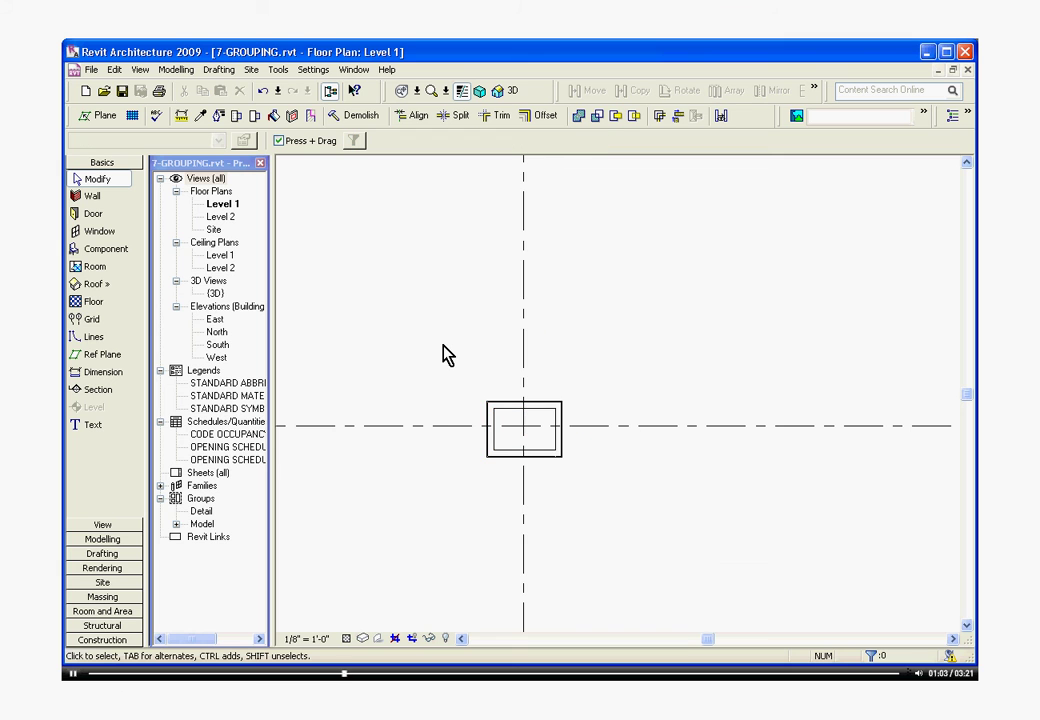
left_click(492, 416)
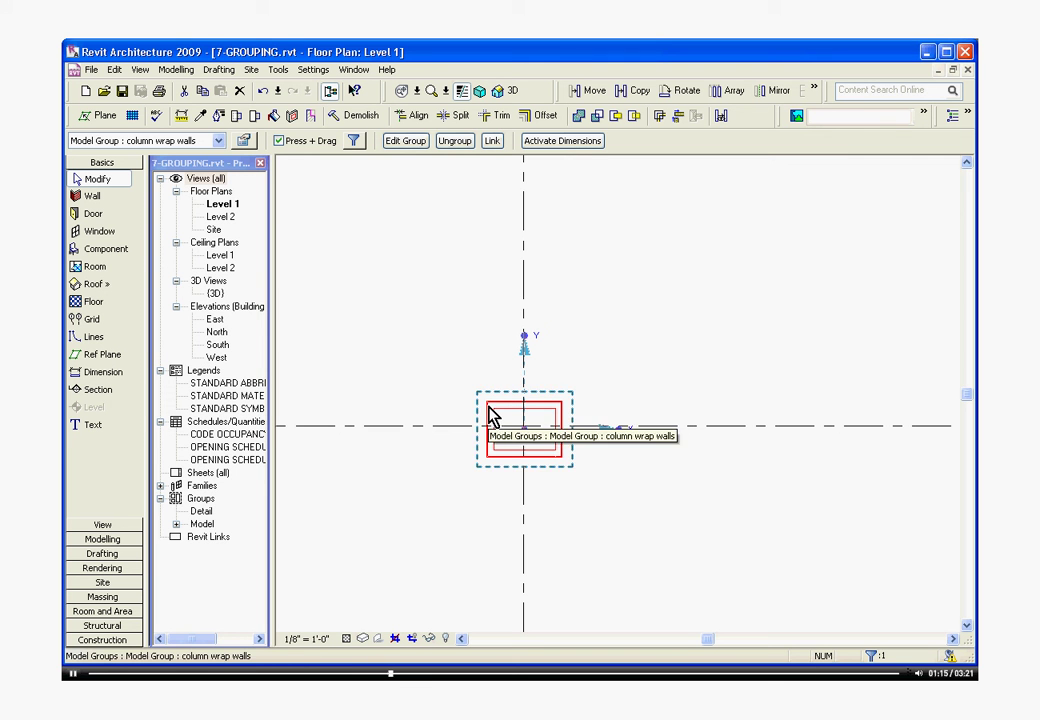
left_click(630, 91)
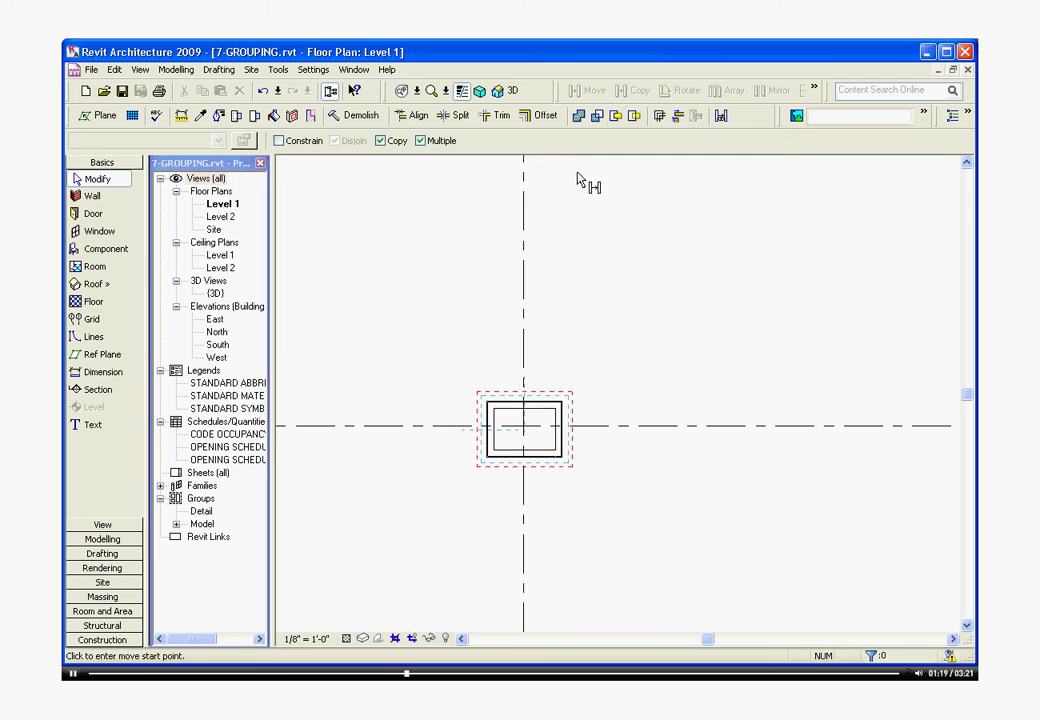
left_click(421, 141)
scroll(529, 428, "up", 2)
scroll(529, 428, "up", 2)
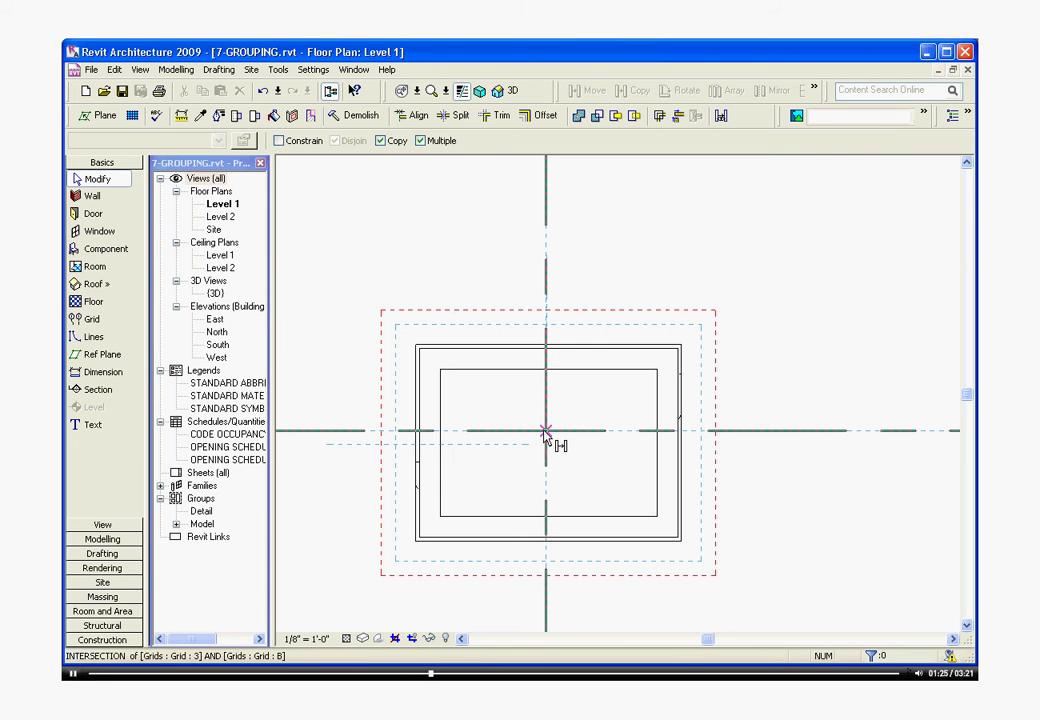
scroll(547, 435, "down", 5)
left_click(547, 432)
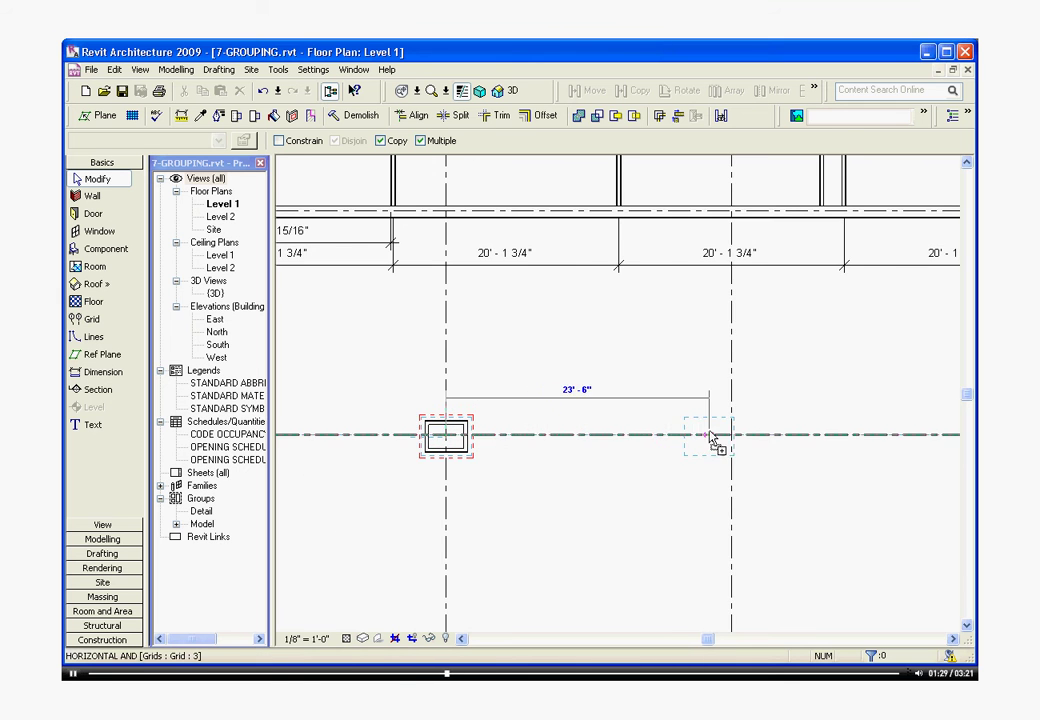
scroll(720, 441, "up", 2)
left_click(754, 445)
scroll(608, 452, "down", 5)
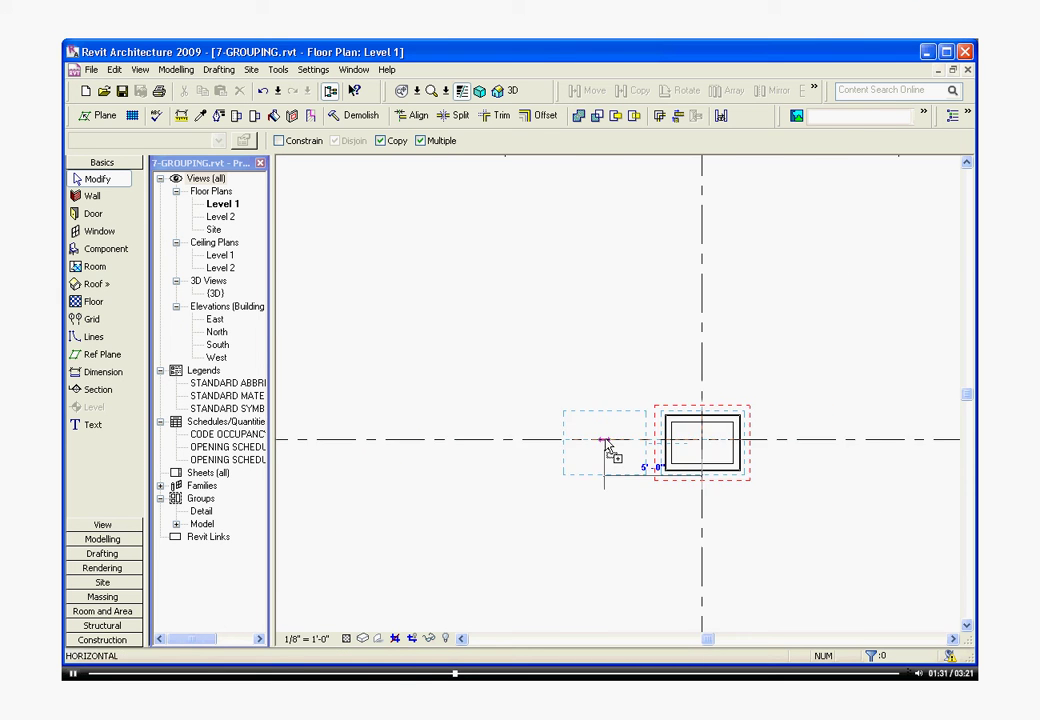
left_click(862, 438)
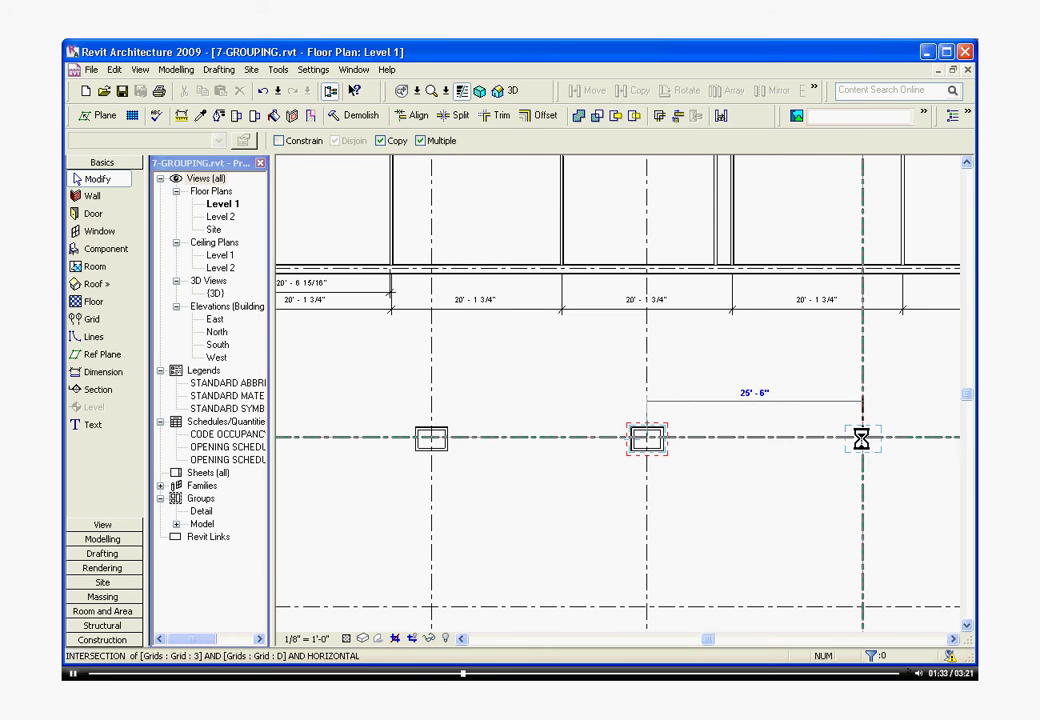
key("Escape")
key("Escape")
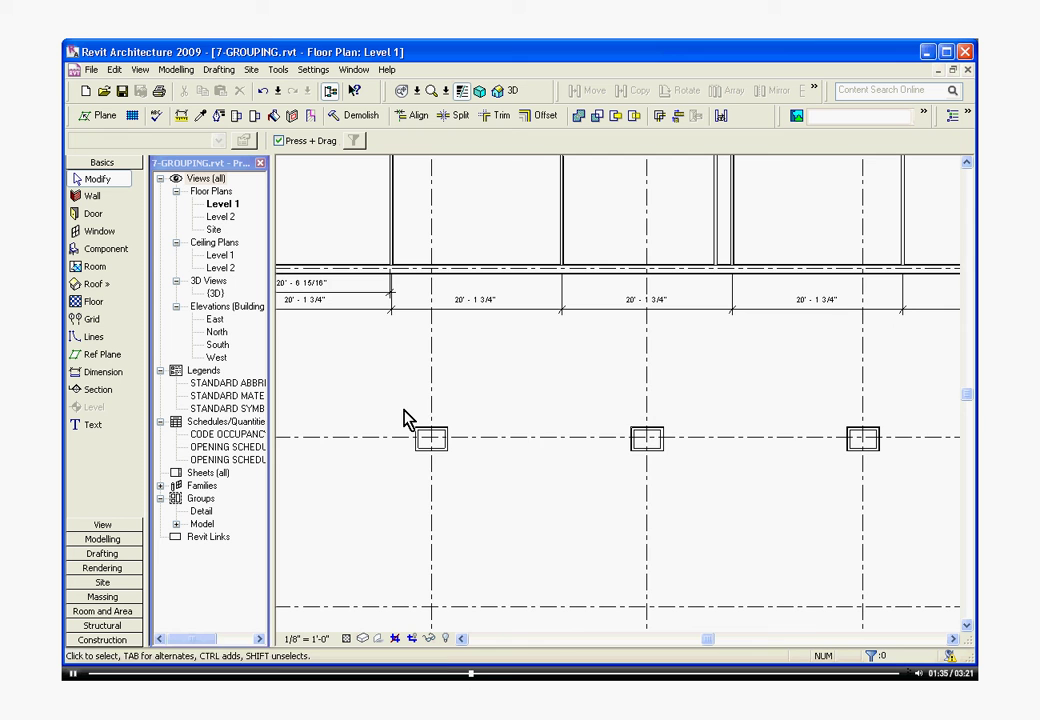
Copy the row of three grid 3 wraps, based at B/3, onto the lower grid line.
left_click_drag(377, 400, 915, 512)
scroll(620, 398, "down", 3)
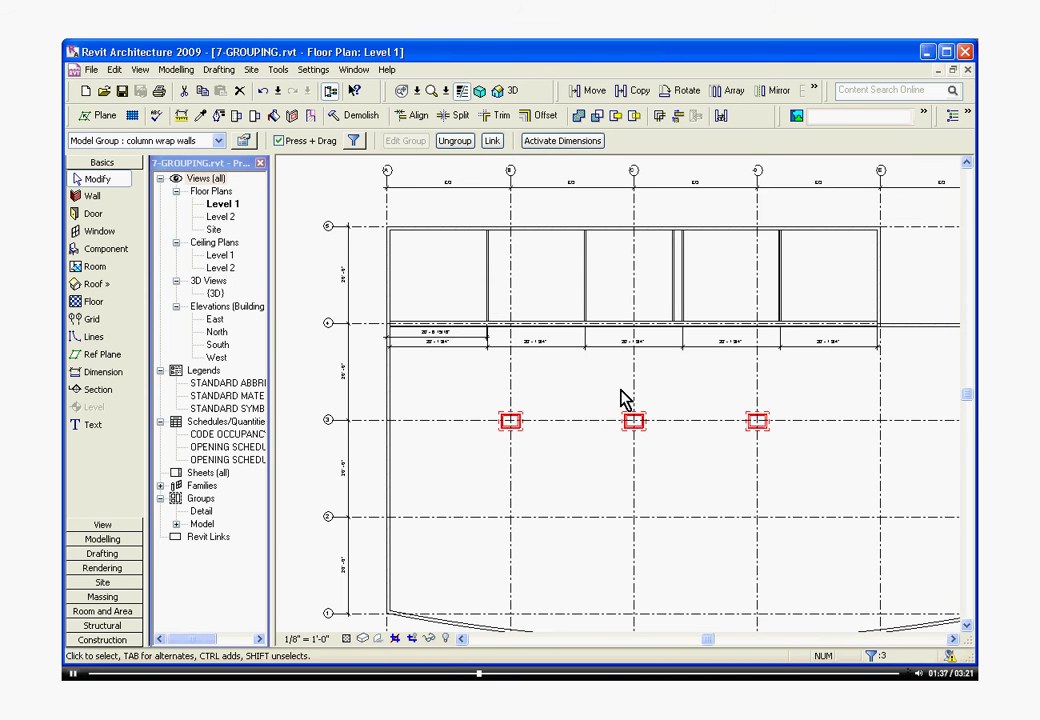
left_click(632, 90)
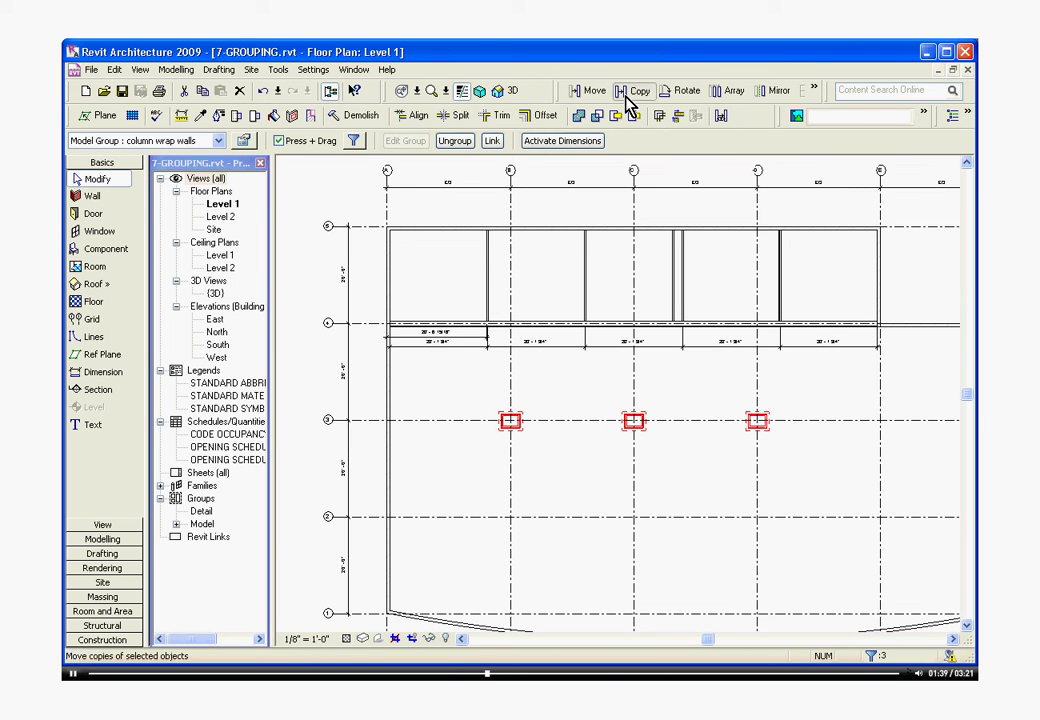
scroll(511, 418, "up", 2)
scroll(569, 428, "up", 2)
left_click(521, 428)
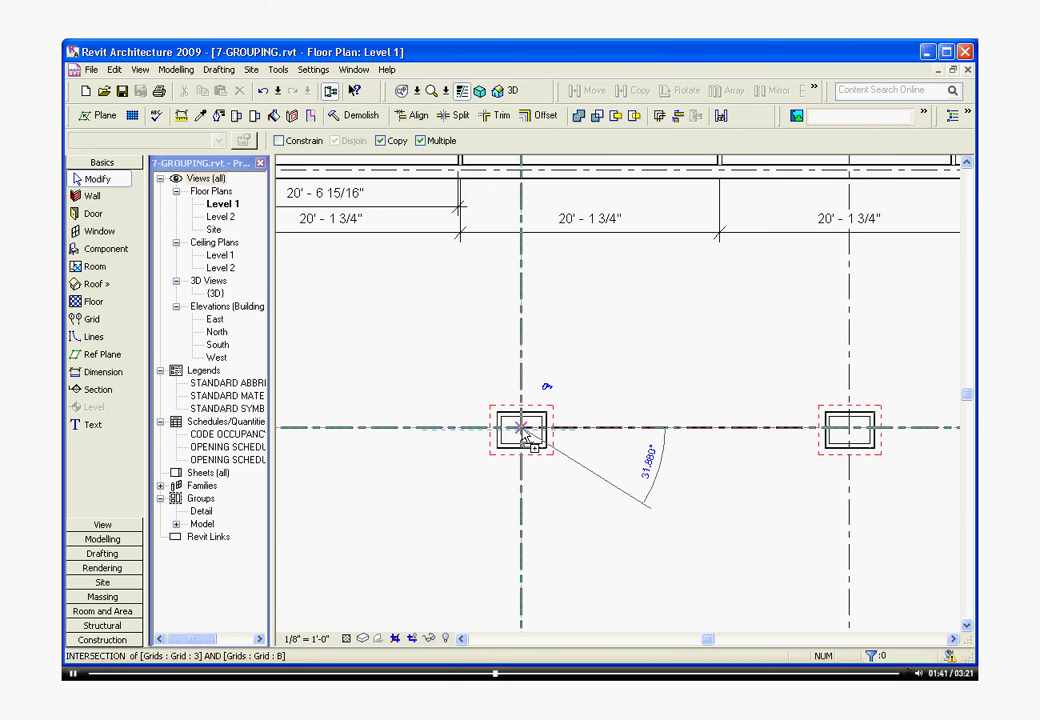
scroll(524, 428, "down", 3)
scroll(524, 430, "up", 2)
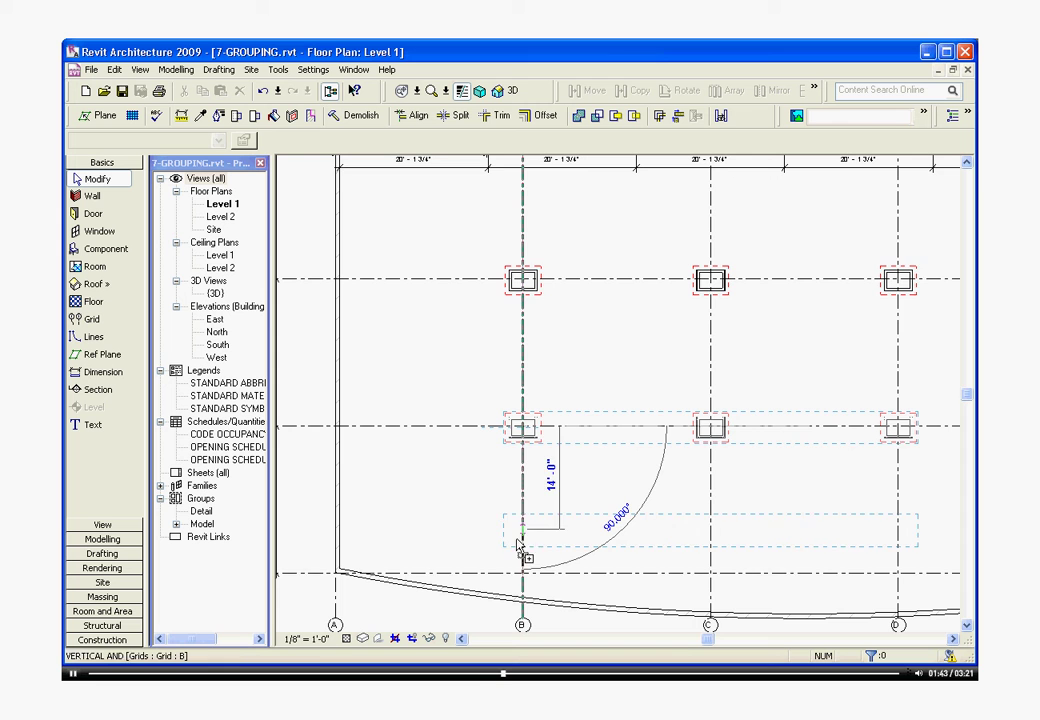
left_click(522, 576)
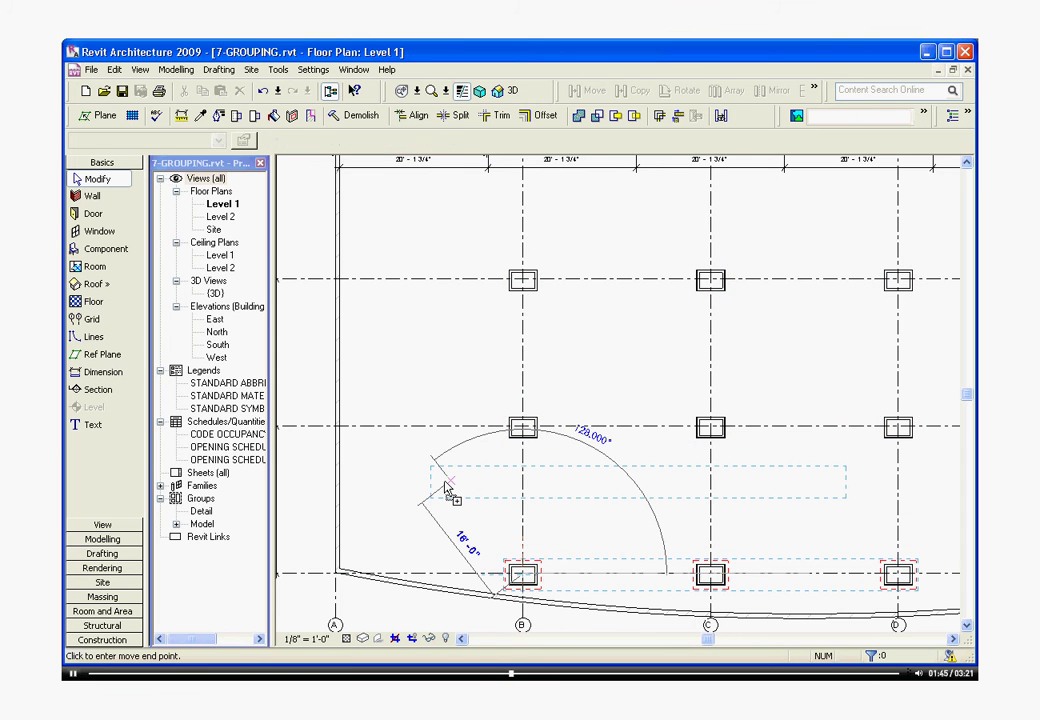
key("Escape")
Copy the column of wraps on grid D over to grid E.
scroll(447, 488, "down", 3)
scroll(620, 440, "up", 2)
left_click_drag(649, 338, 727, 571)
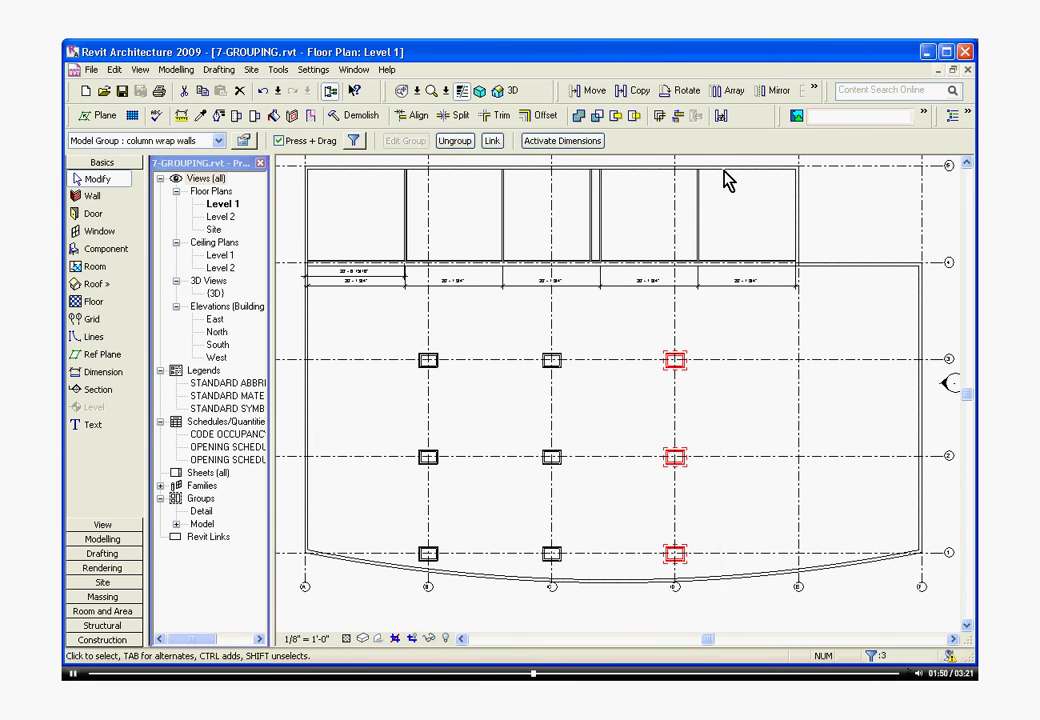
left_click(634, 90)
scroll(675, 370, "up", 2)
left_click(677, 345)
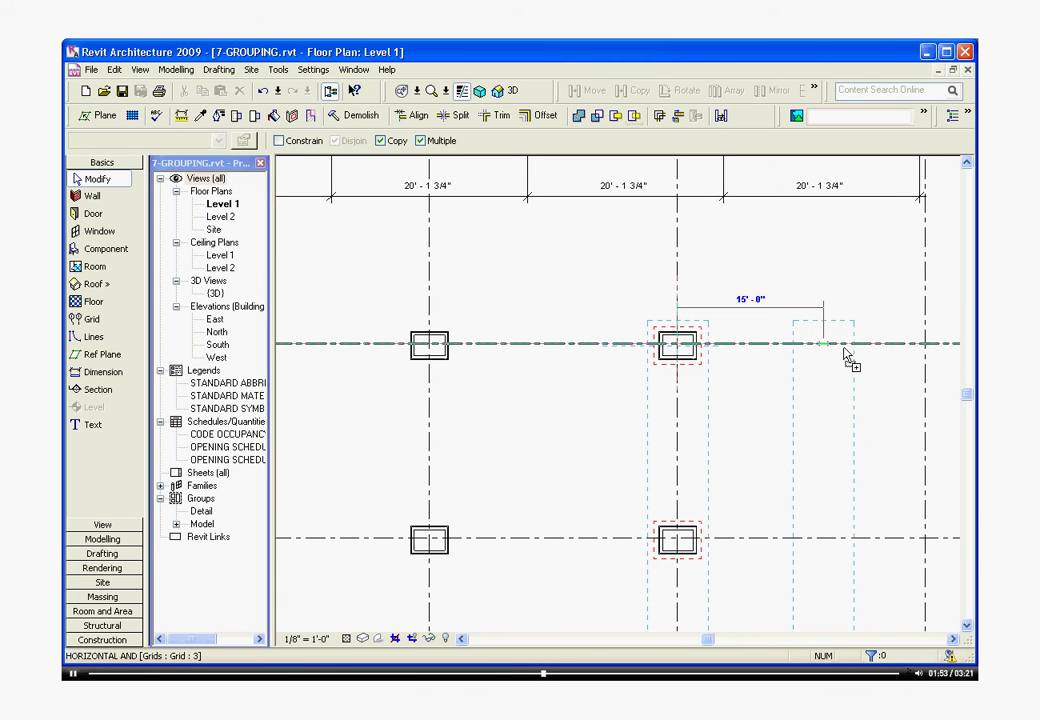
left_click(925, 345)
key("Escape")
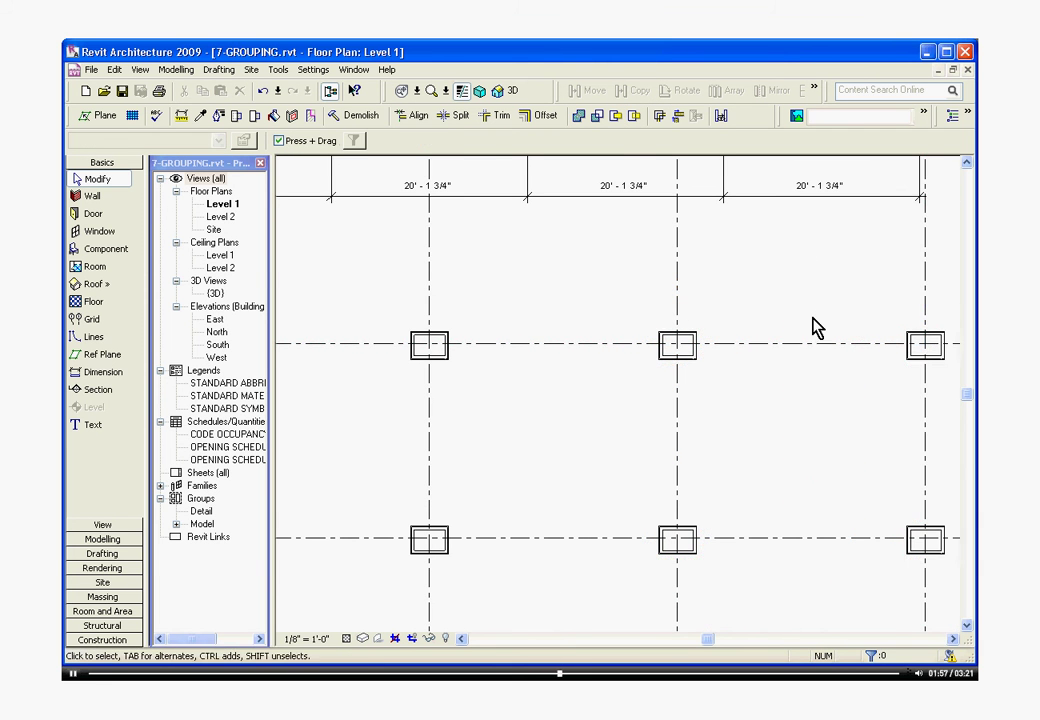
scroll(812, 325, "down", 2)
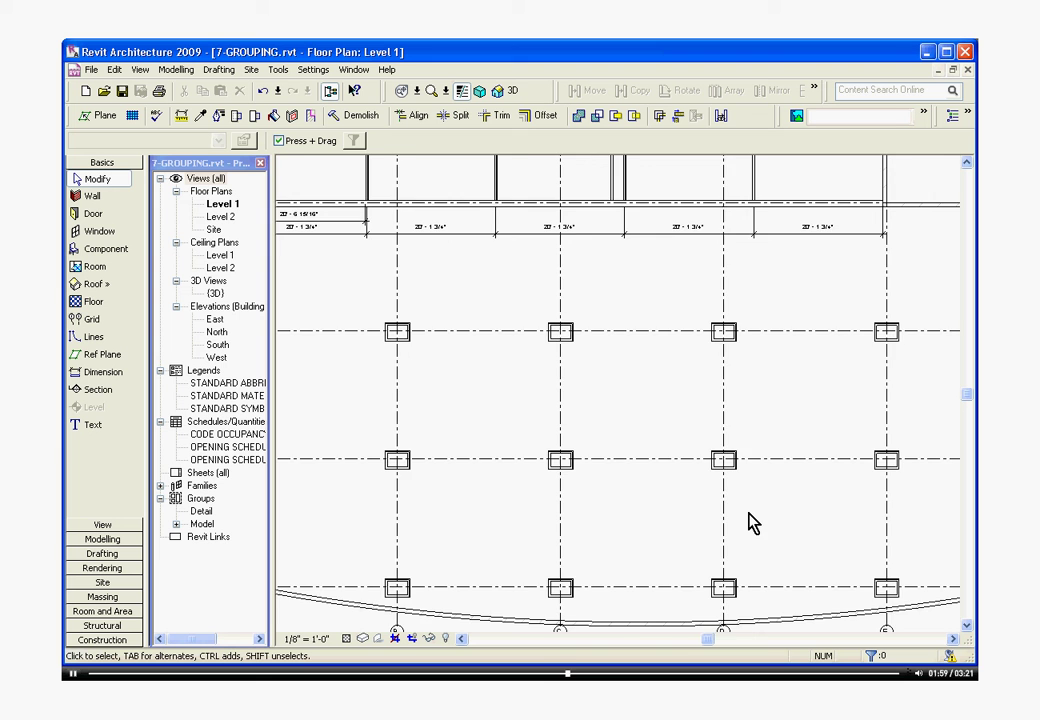
Zoom in and select the column wrap walls group at grid B.
scroll(753, 525, "down", 1)
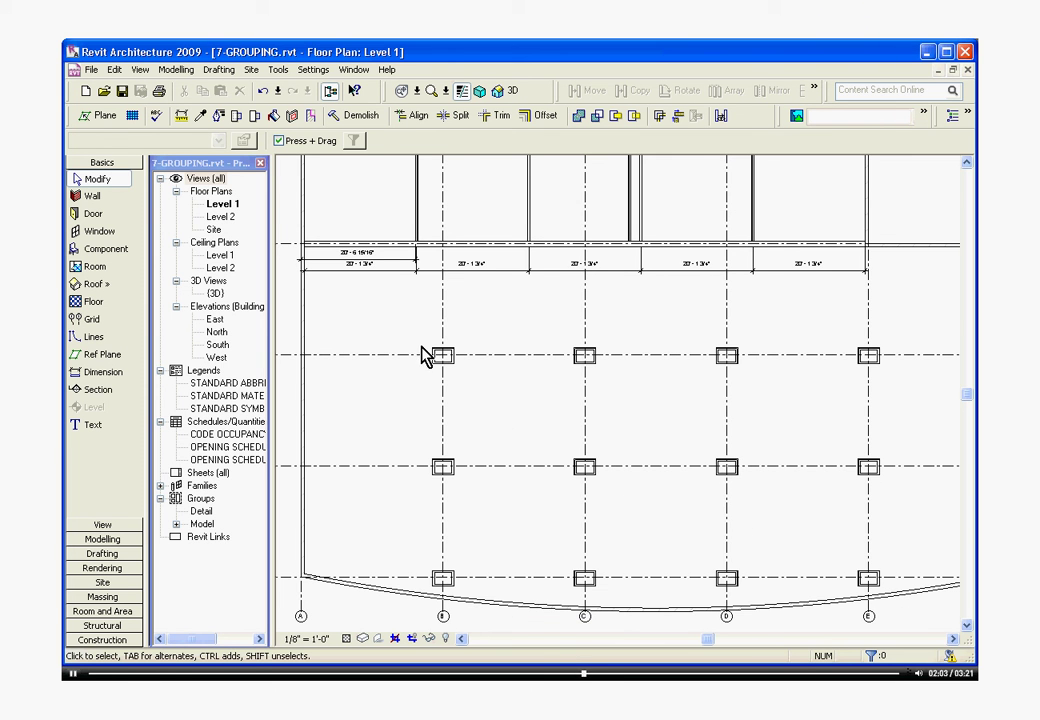
scroll(422, 352, "up", 5)
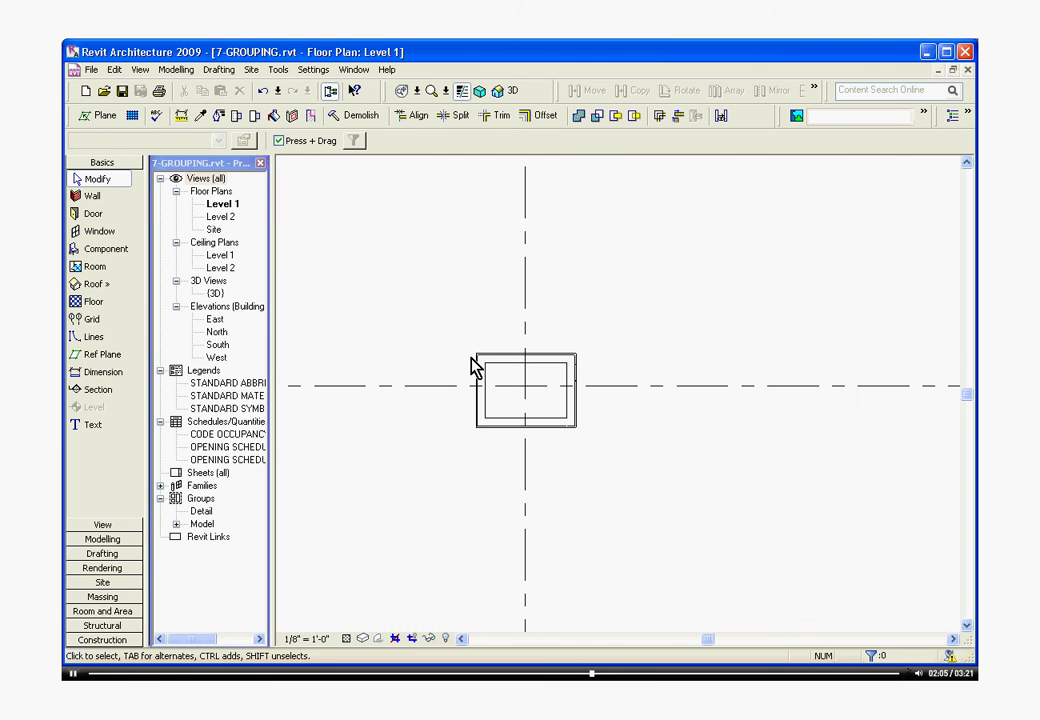
left_click(480, 367)
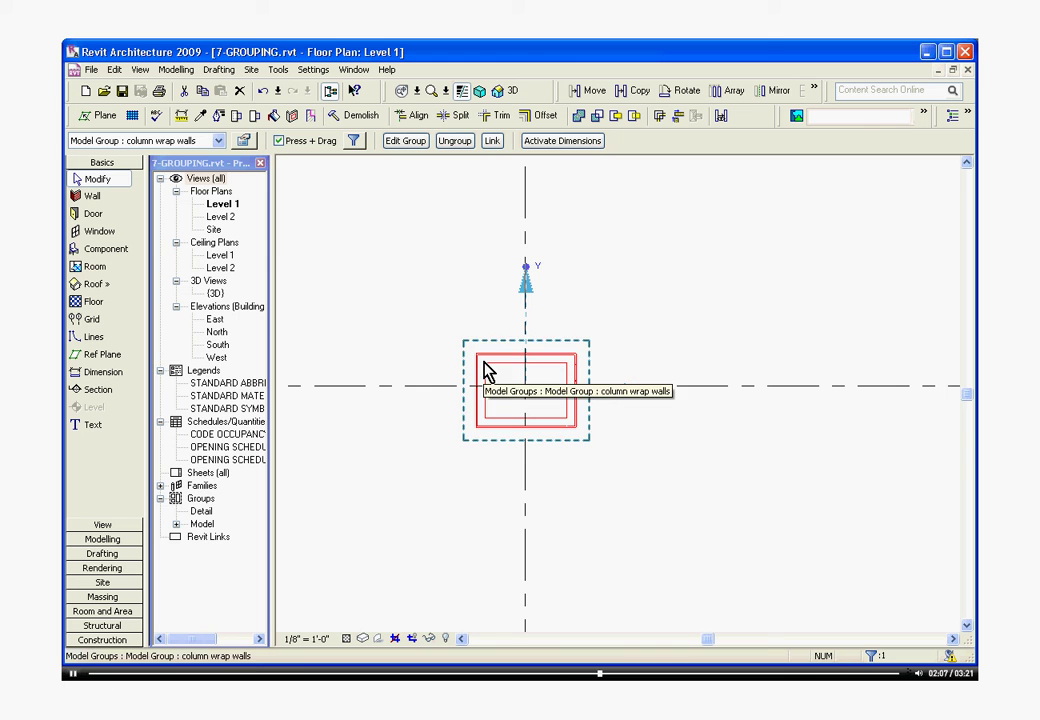
Enter group editing and dimension the left and right wrap walls to grid B.
left_click(405, 141)
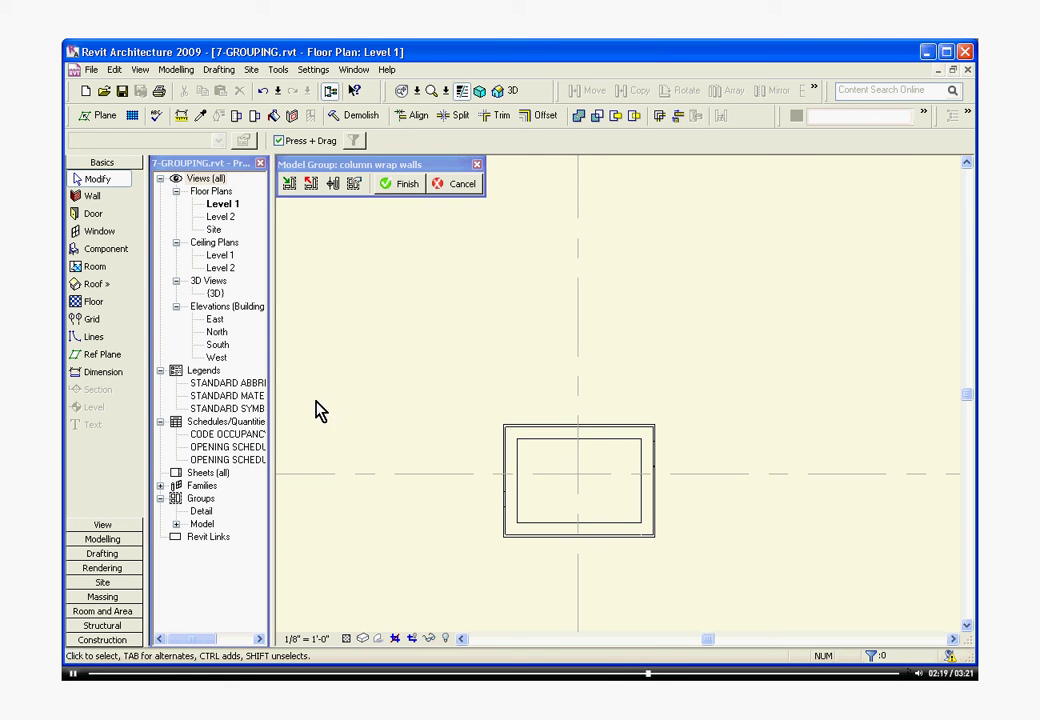
left_click(104, 372)
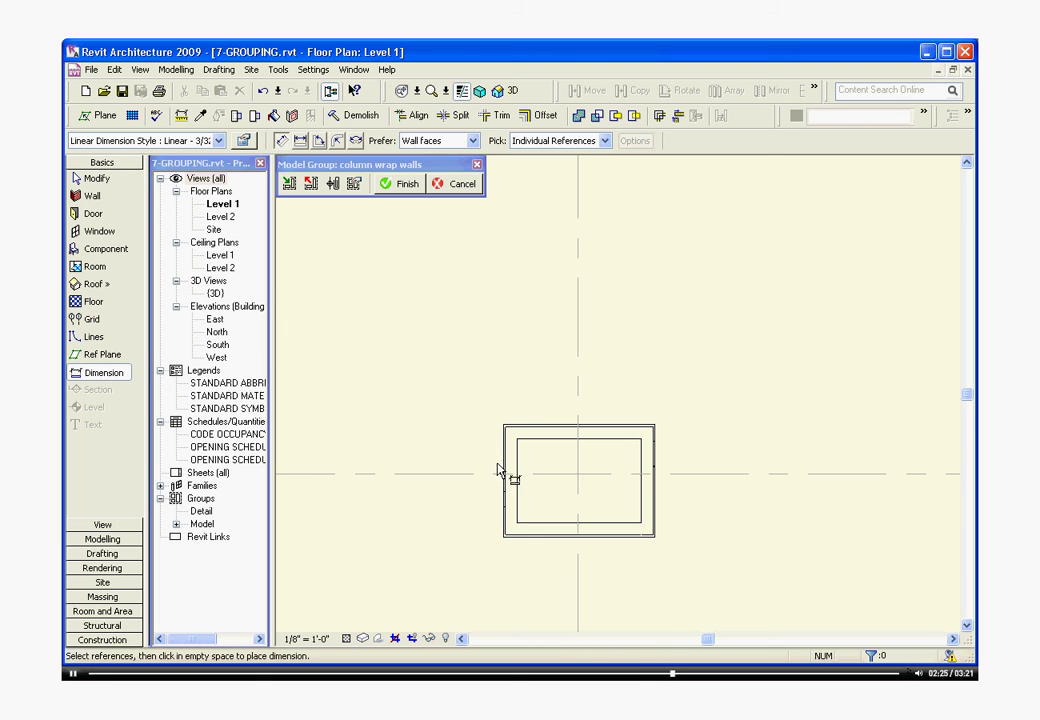
scroll(500, 471, "up", 2)
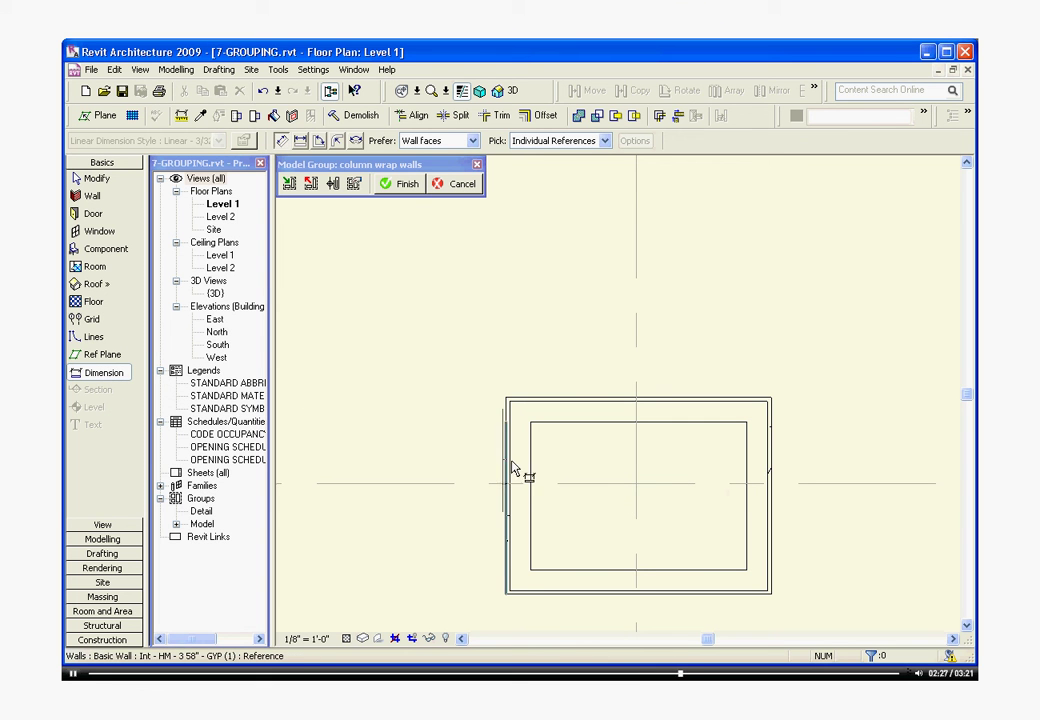
left_click(513, 470)
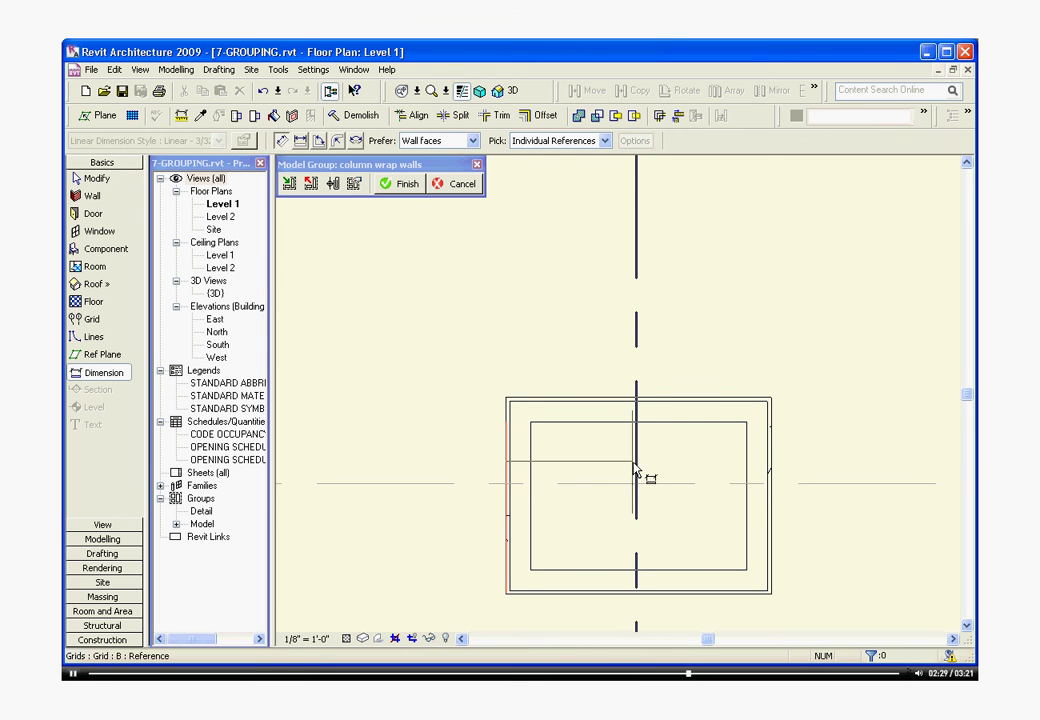
left_click(633, 470)
left_click(553, 350)
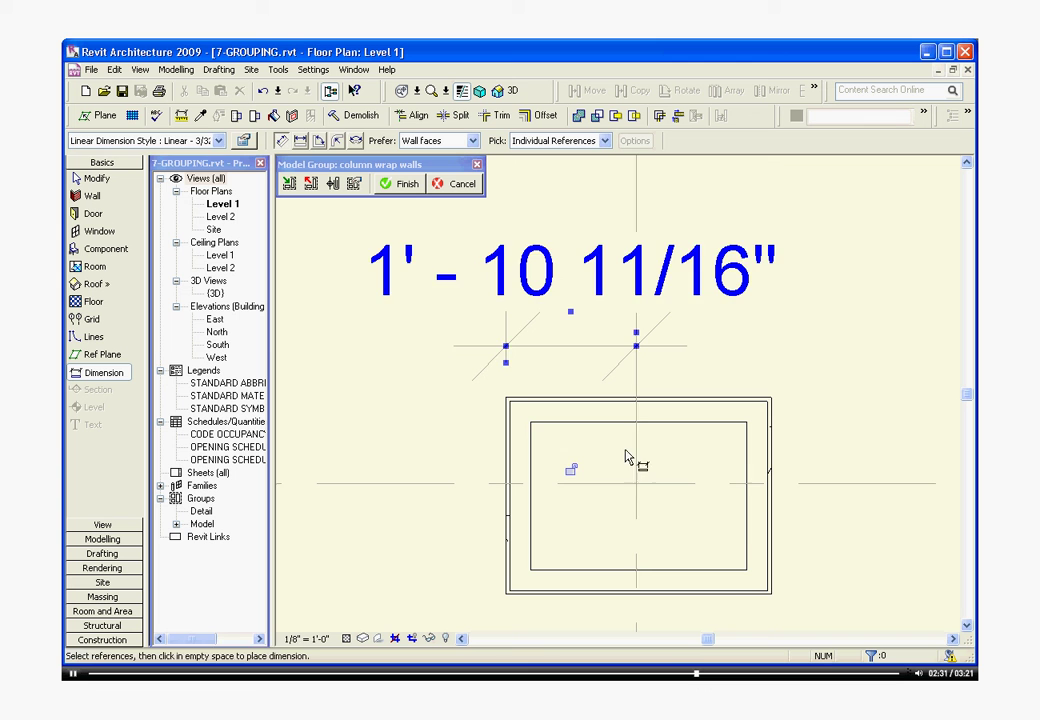
left_click(637, 472)
left_click(771, 476)
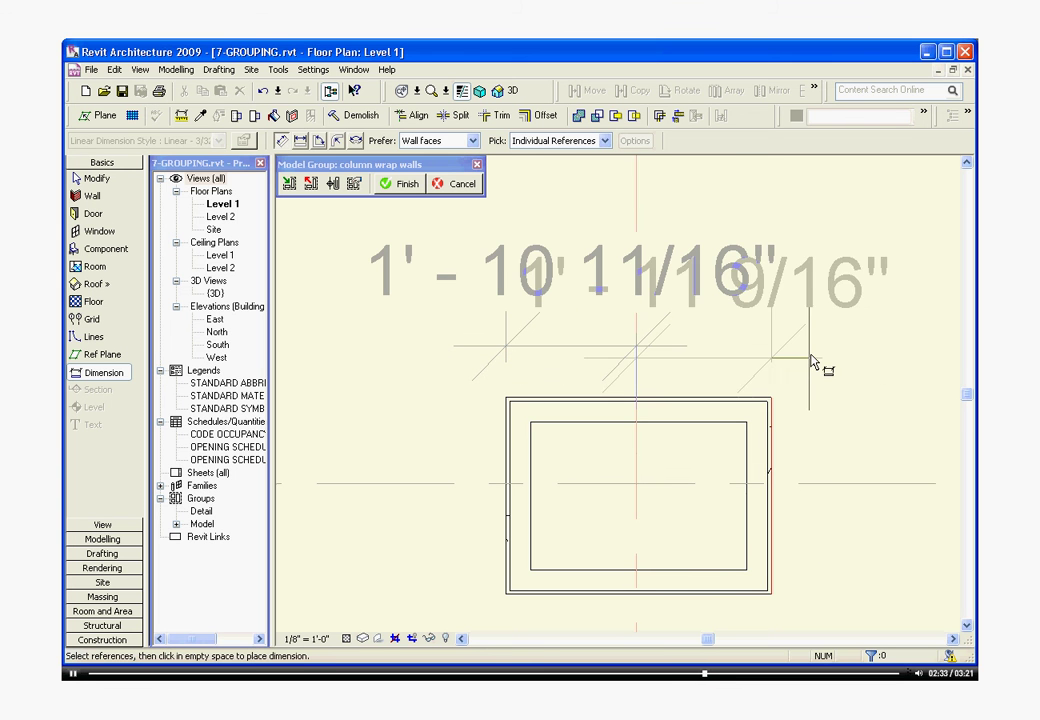
left_click(835, 244)
Dimension the top and bottom wrap walls to the horizontal grid line.
scroll(770, 362, "down", 1)
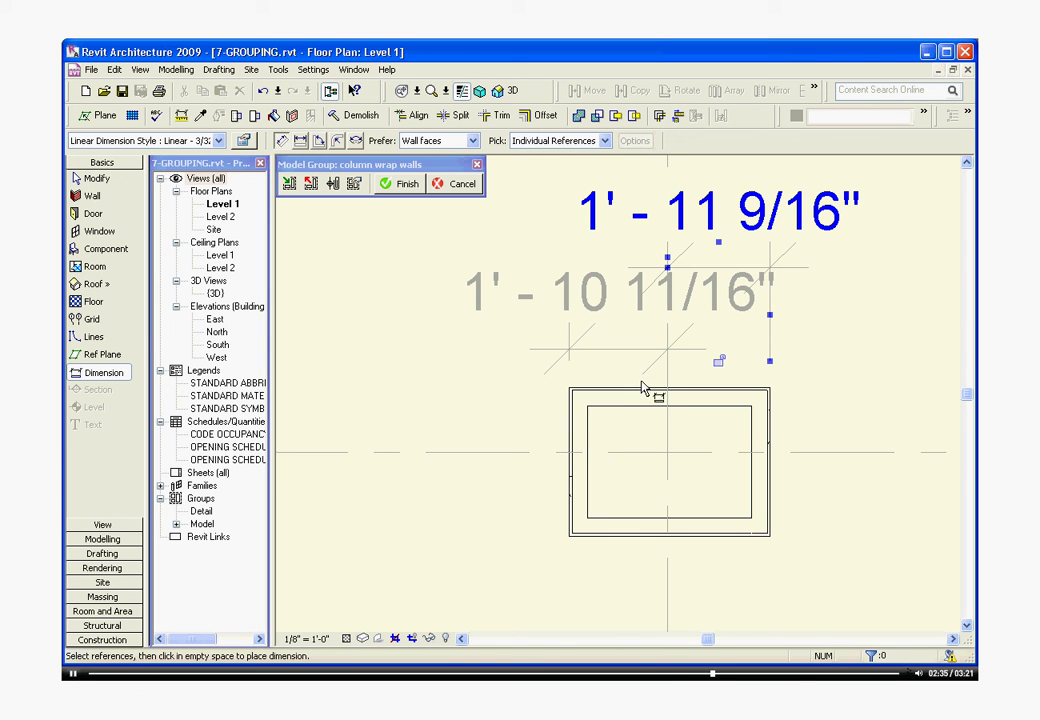
left_click(615, 393)
left_click(611, 457)
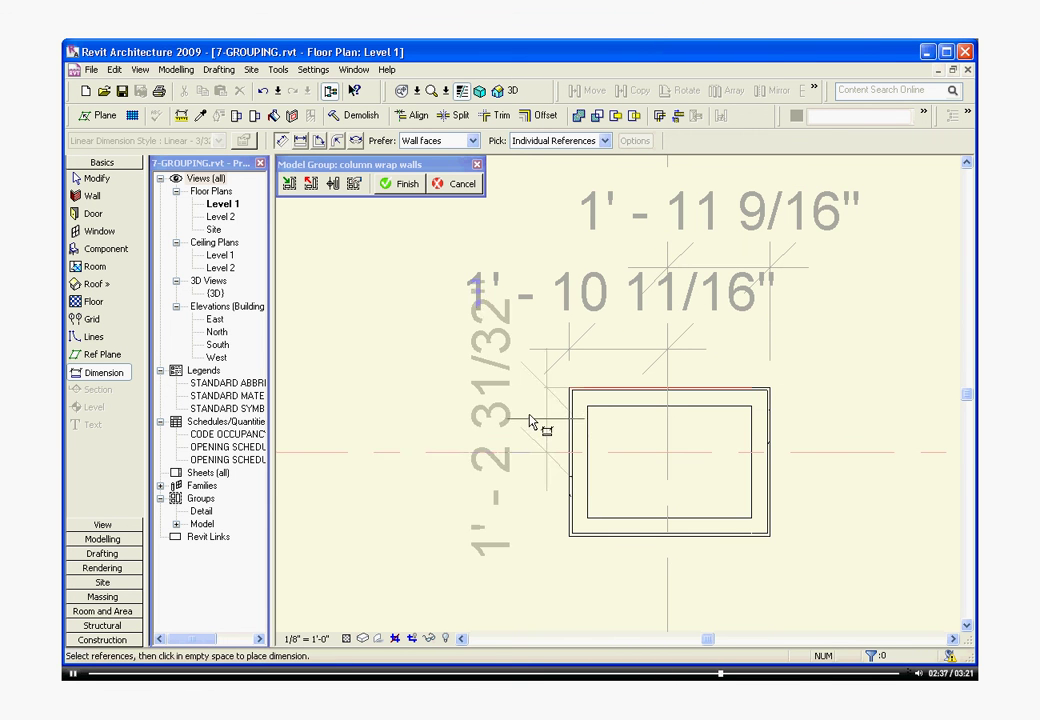
left_click(455, 410)
left_click(626, 455)
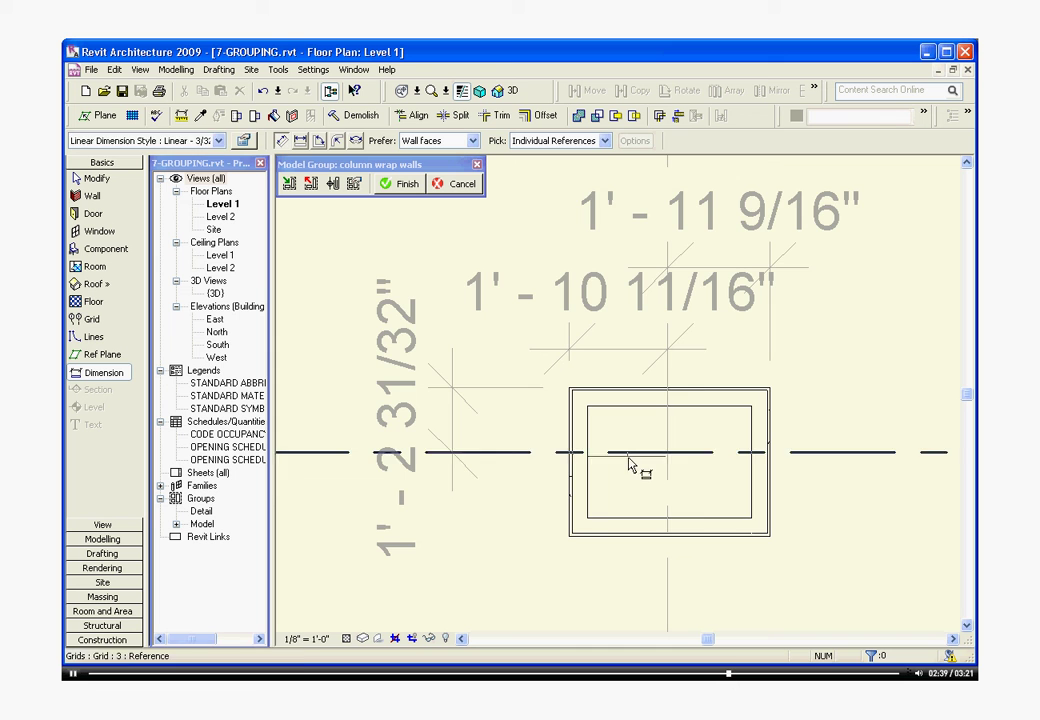
left_click(620, 536)
scroll(618, 540, "down", 1)
left_click(436, 536)
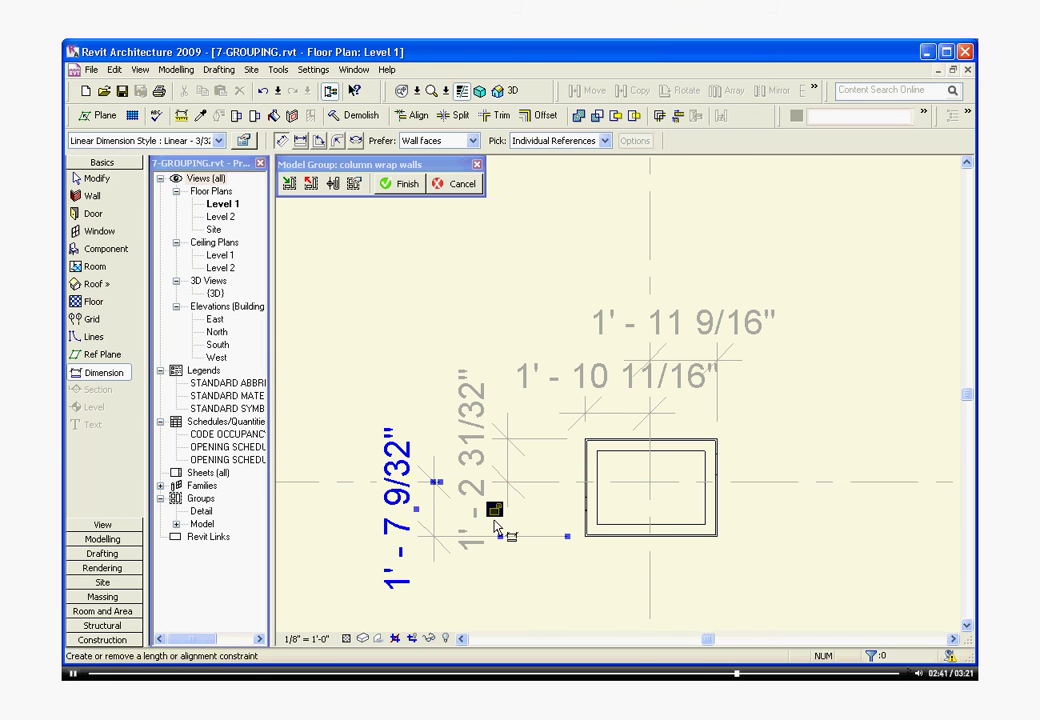
key("Escape")
key("Escape")
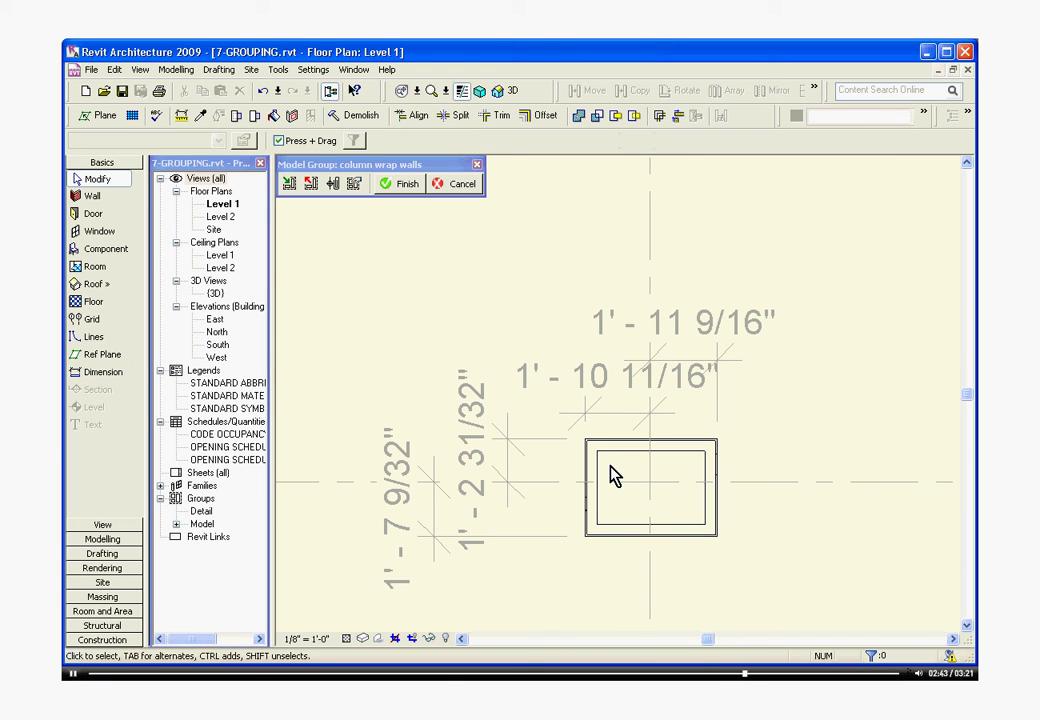
Set the right and left wrap walls' distances from grid B to 7".
left_click(719, 478)
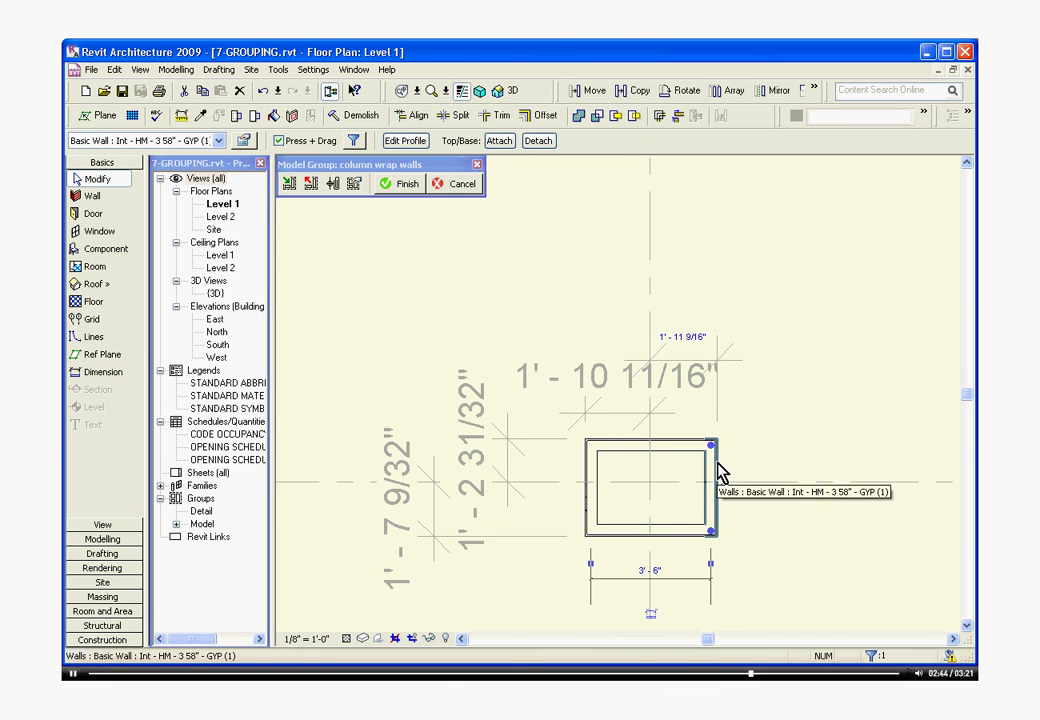
left_click(688, 331)
type("7")
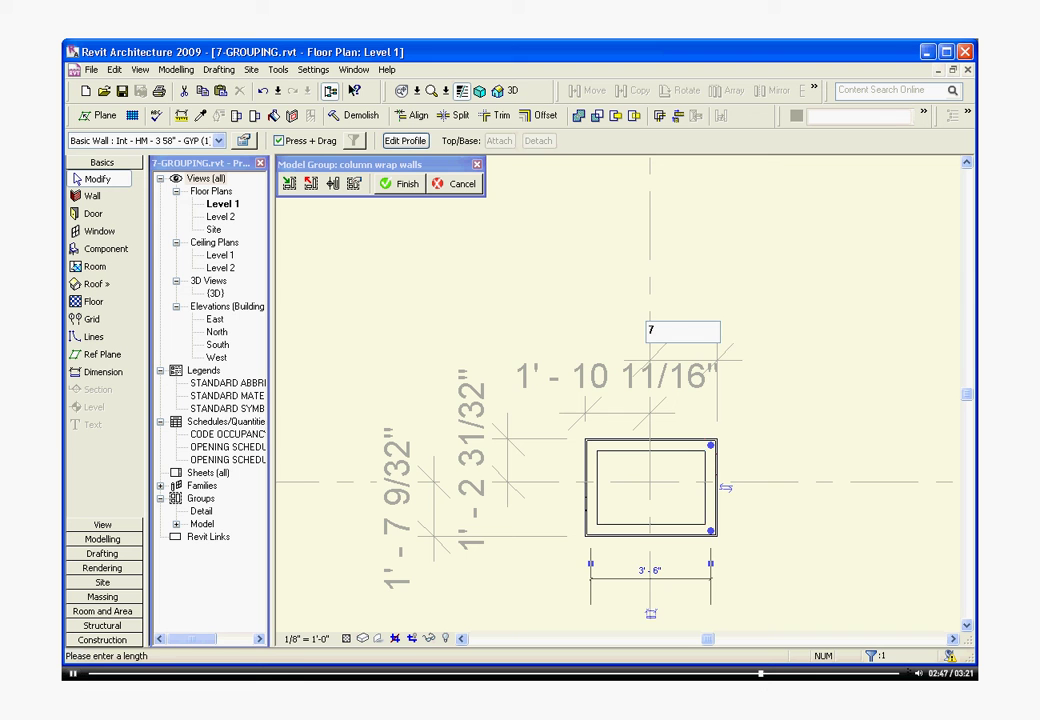
key("Return")
left_click(599, 302)
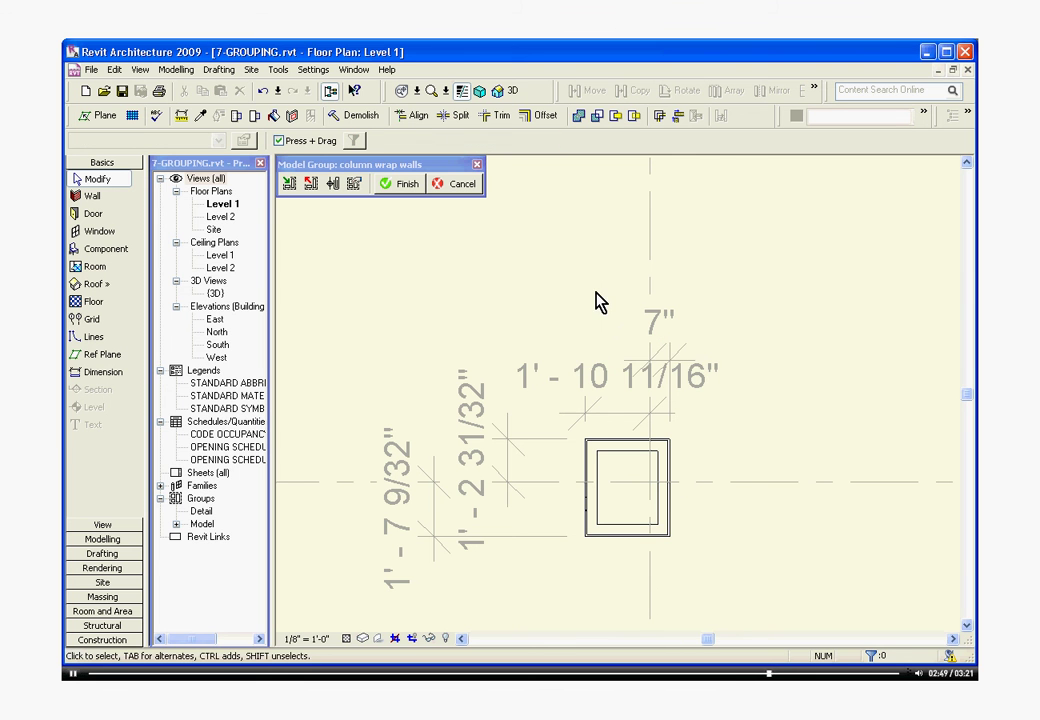
left_click(587, 462)
left_click(602, 391)
left_click(564, 385)
scroll(566, 440, "up", 2)
left_click(583, 505)
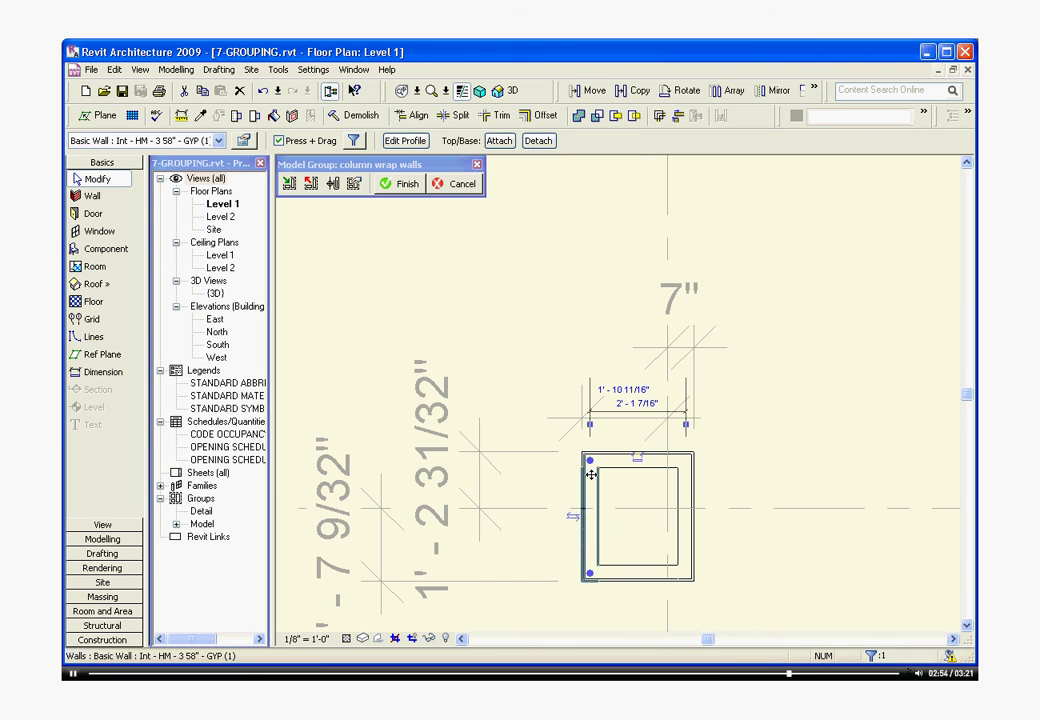
left_click(625, 383)
type("7\"")
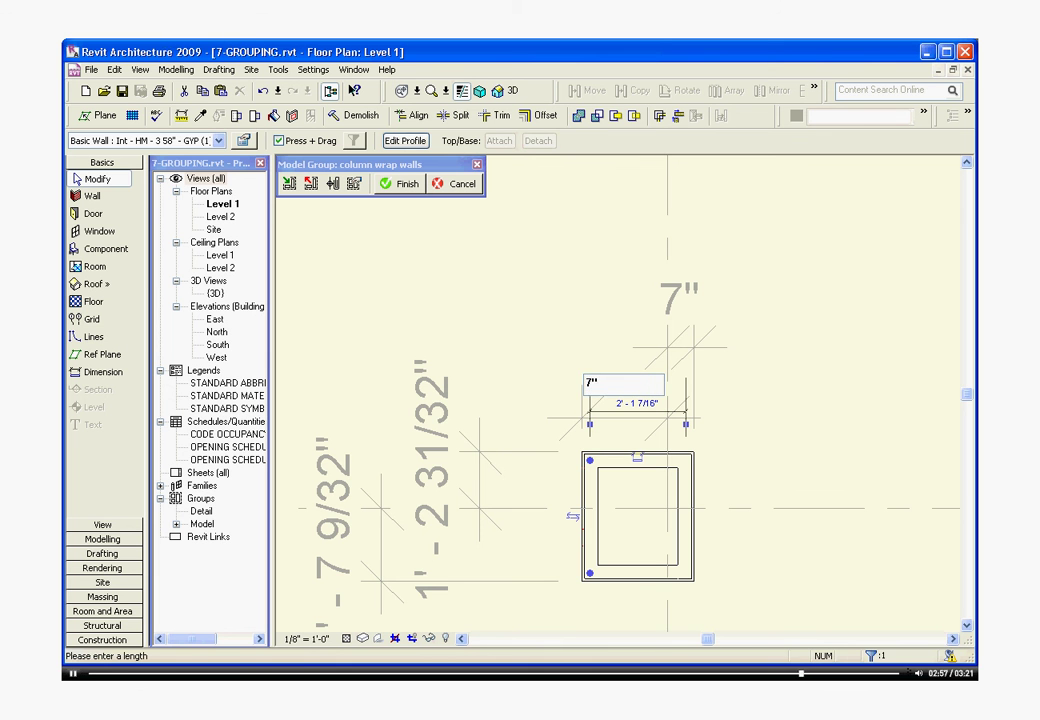
key("Return")
left_click(601, 330)
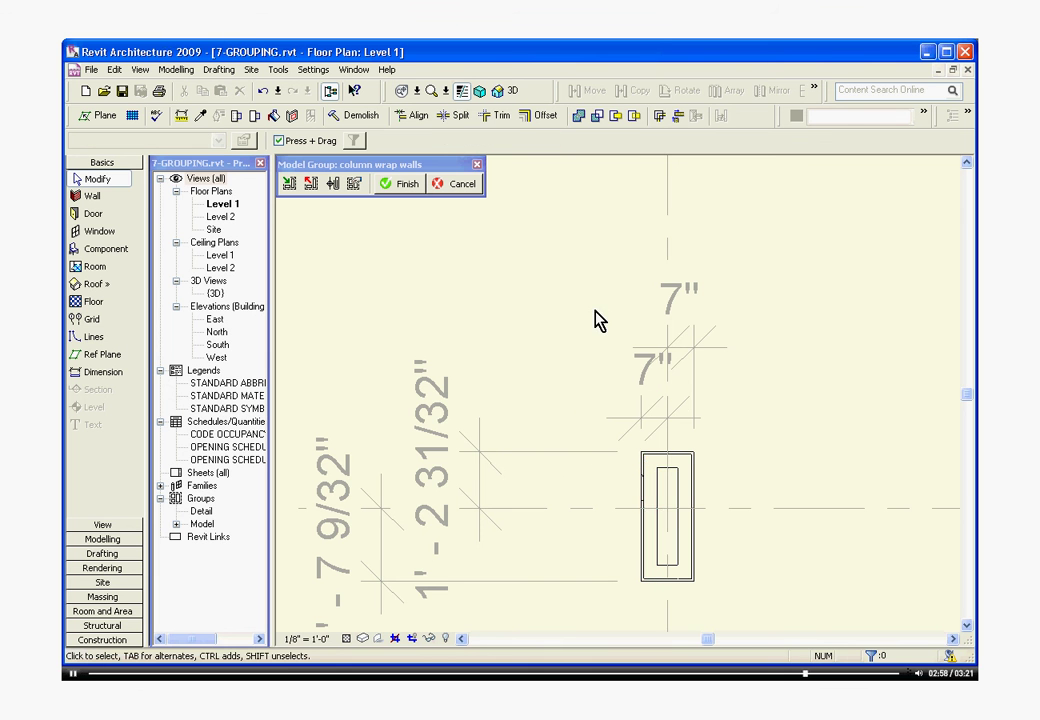
Set the top and bottom wrap walls' distances from the horizontal grid to 7".
left_click(659, 462)
left_click(453, 476)
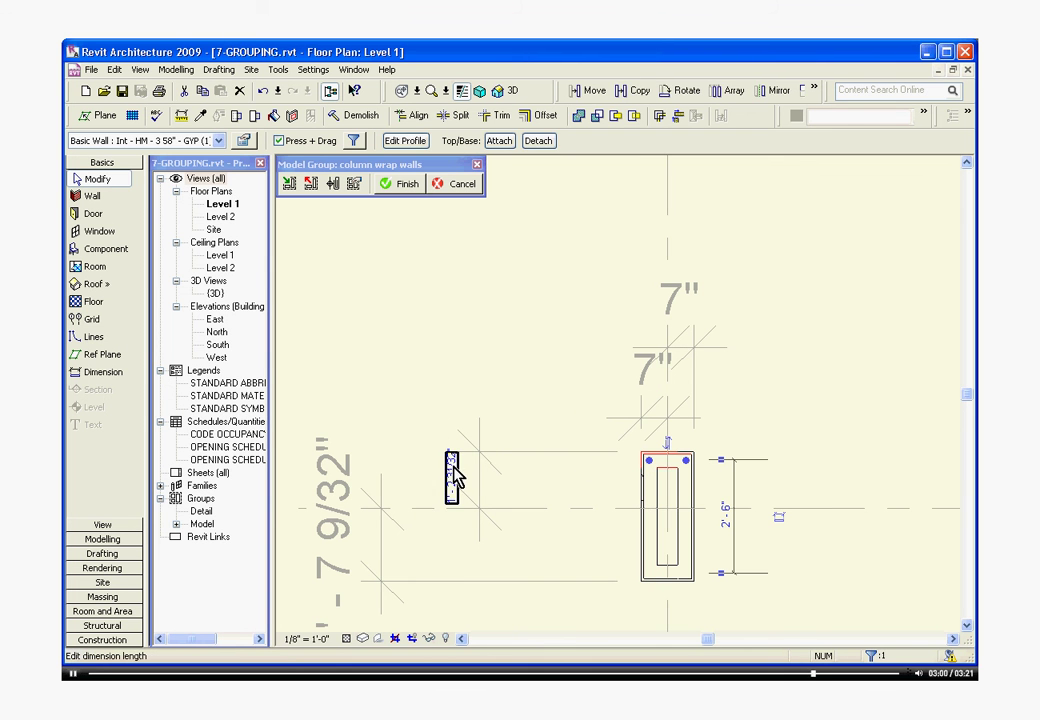
left_click(453, 476)
type("7\"")
key("Return")
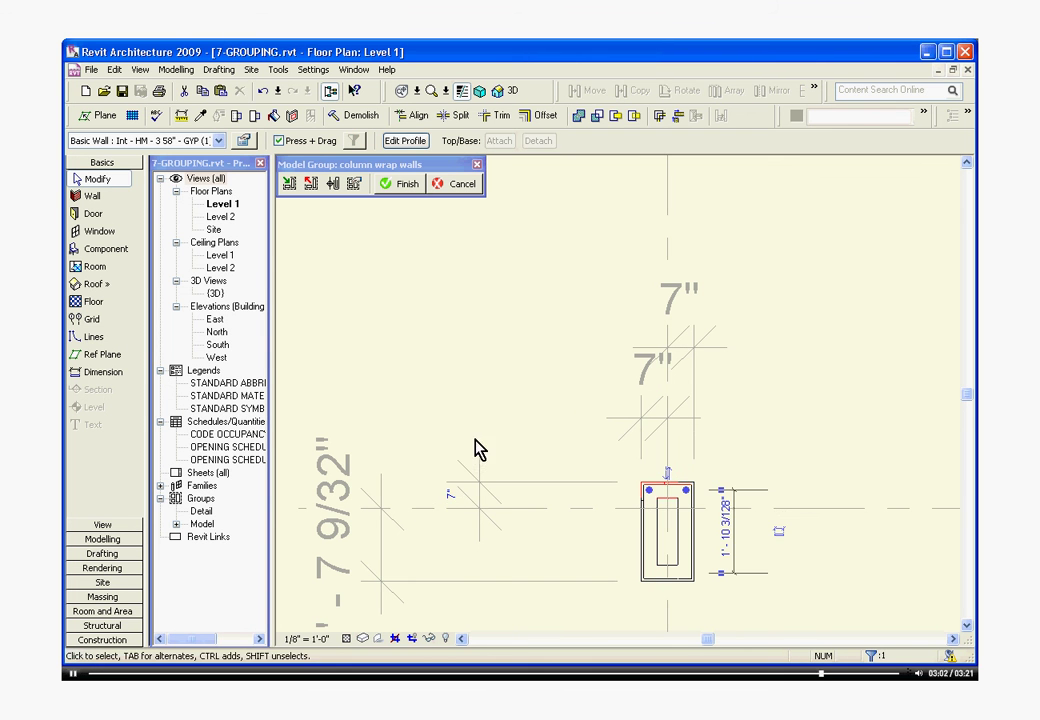
key("Escape")
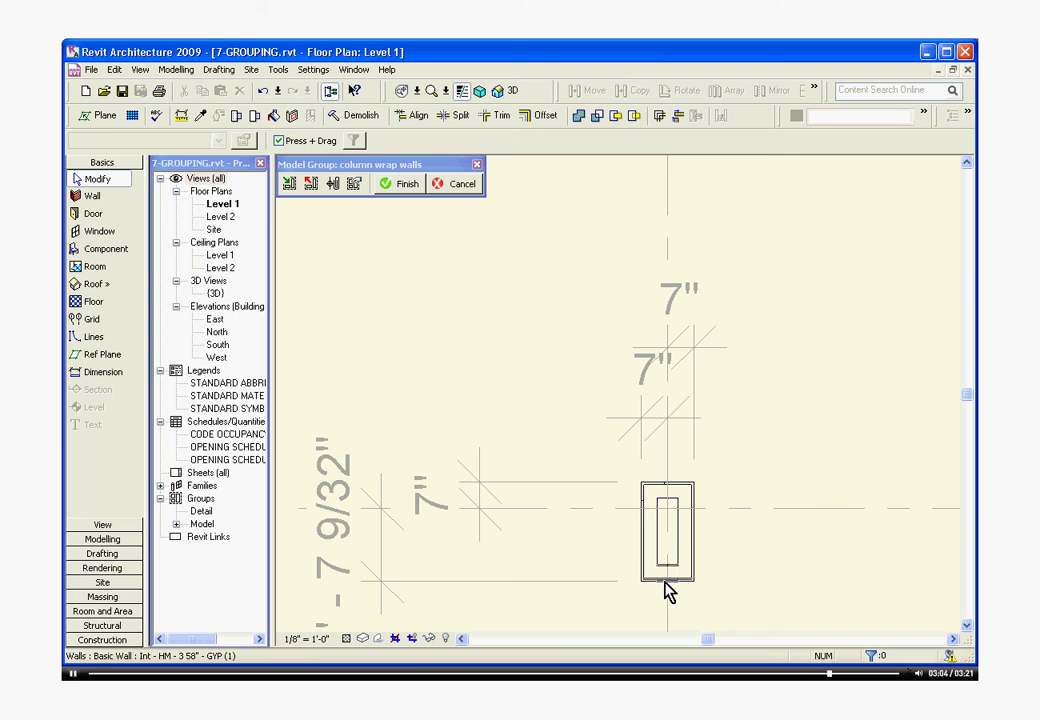
left_click(661, 583)
key("Escape")
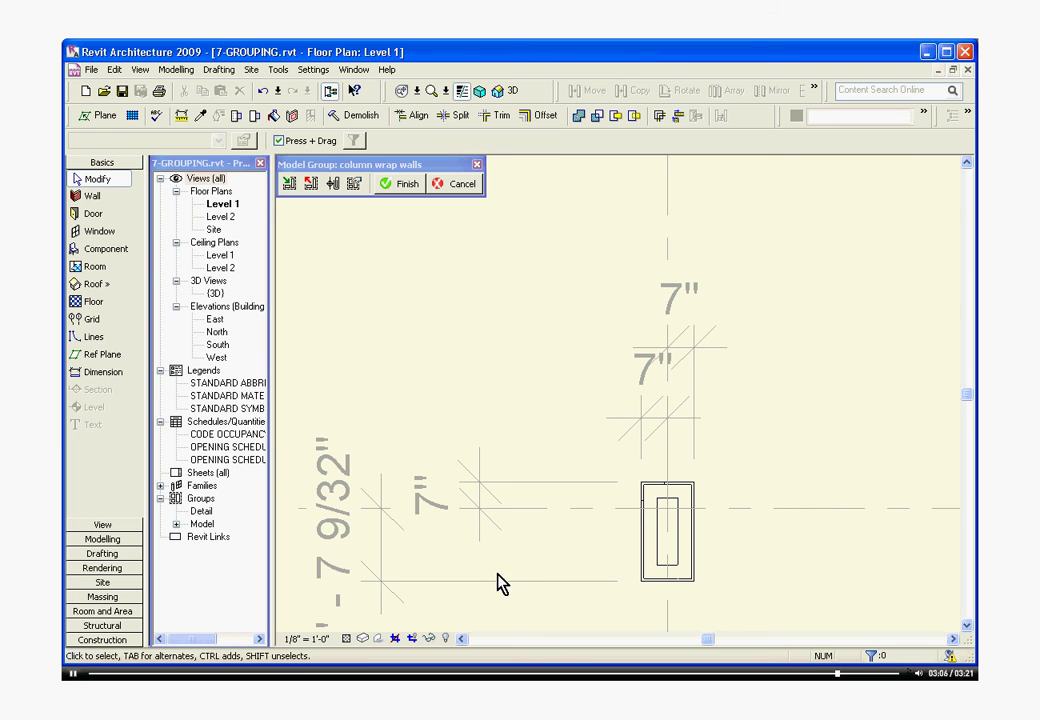
left_click(664, 582)
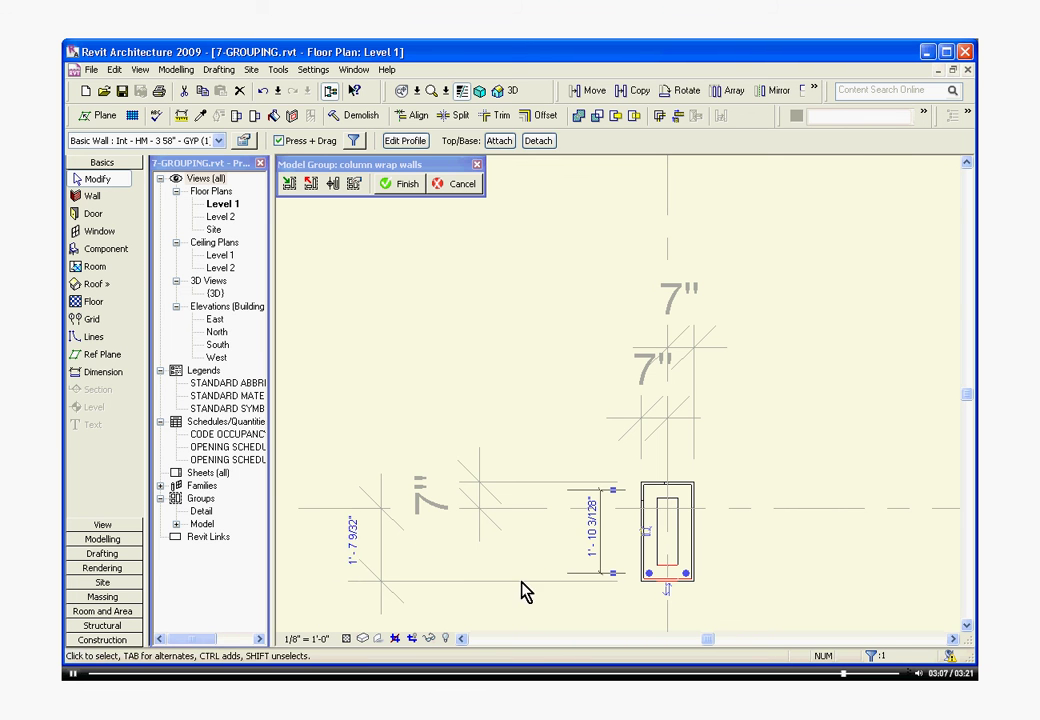
left_click(352, 540)
type("7")
key("Return")
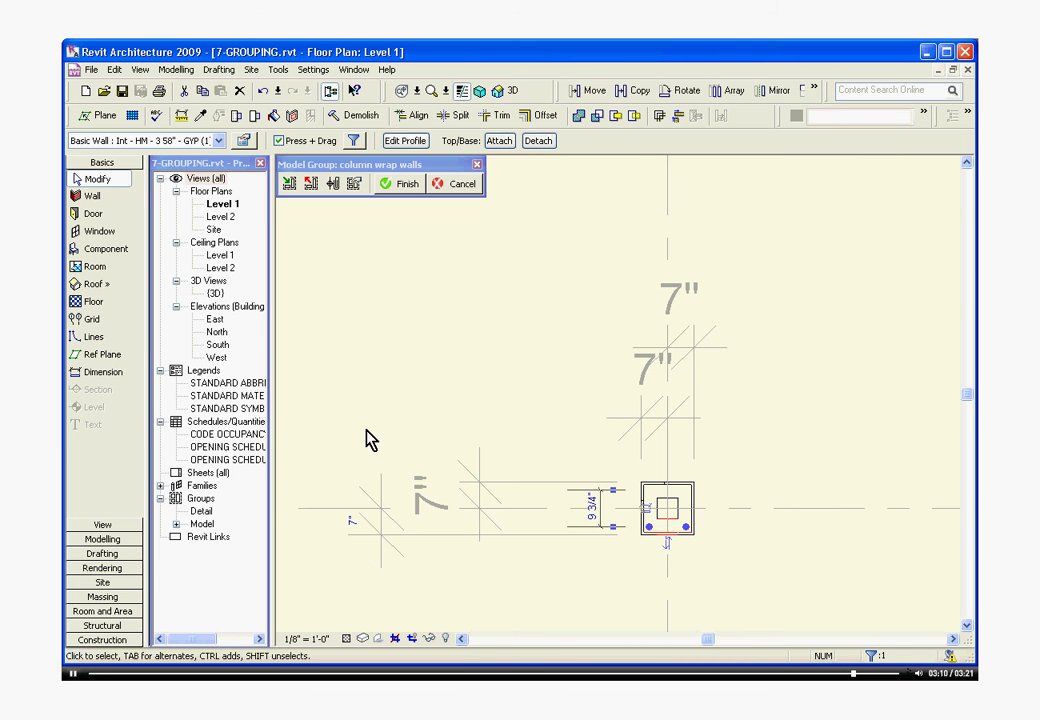
key("Escape")
scroll(577, 380, "down", 1)
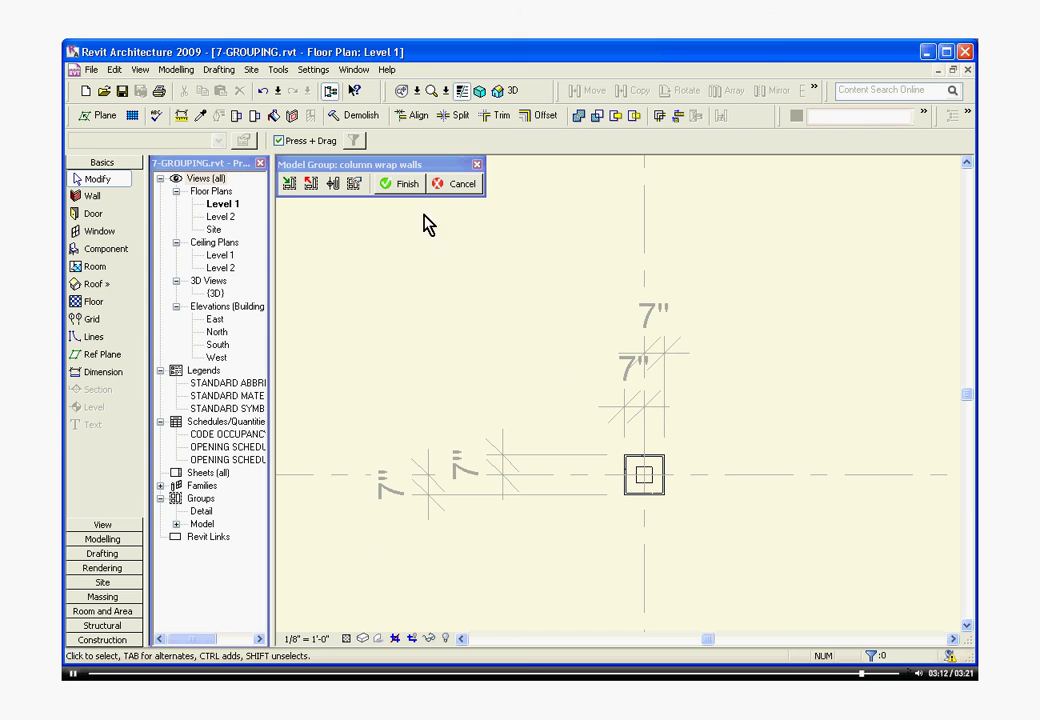
Finish the group edit and zoom out to see all twelve small square wraps.
left_click(405, 184)
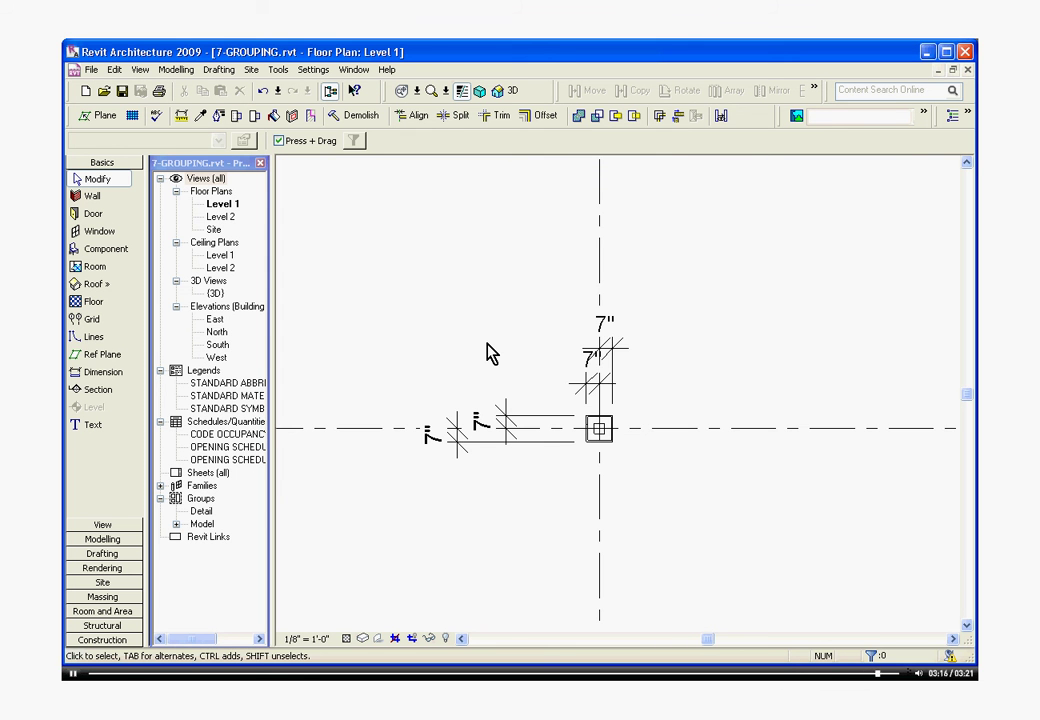
scroll(488, 352, "down", 5)
scroll(460, 303, "down", 1)
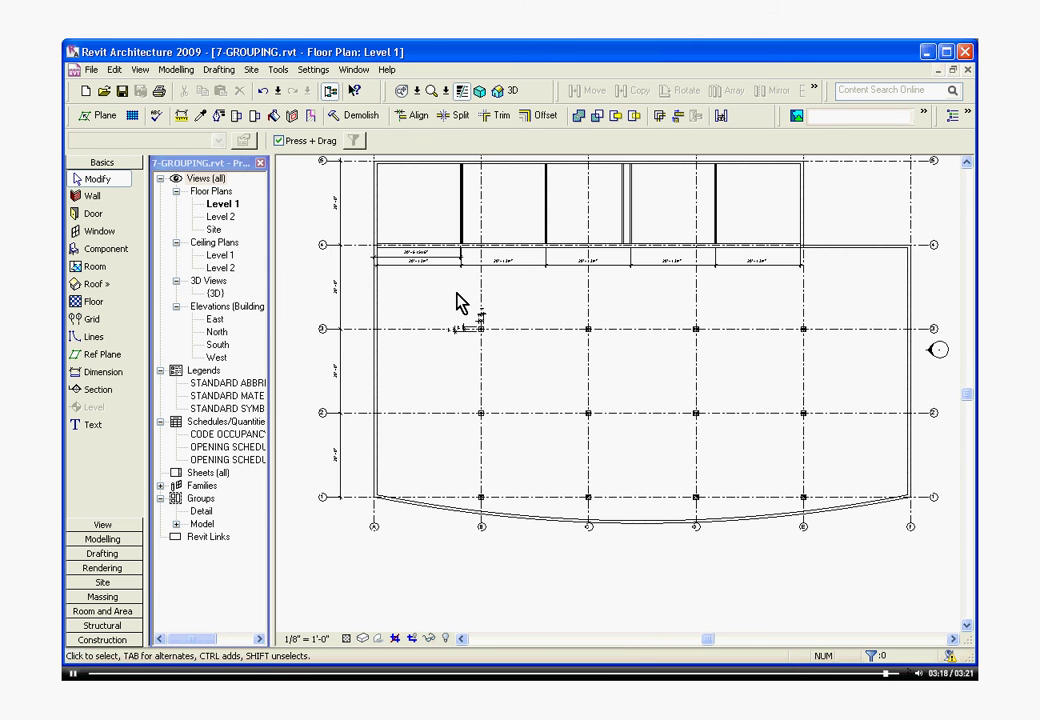